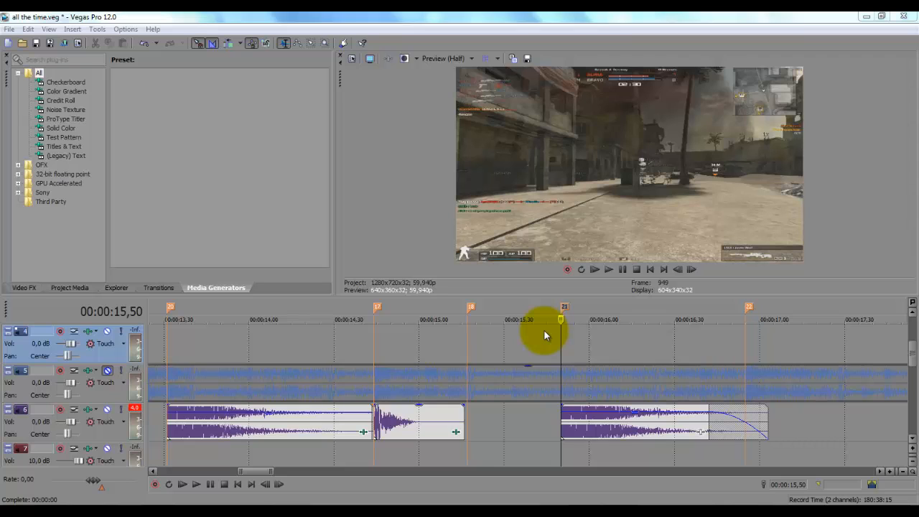
# Step: Move the audio event on track 8 lying between markers 23 and 24 to just after marker 24
pyautogui.click(562, 357)
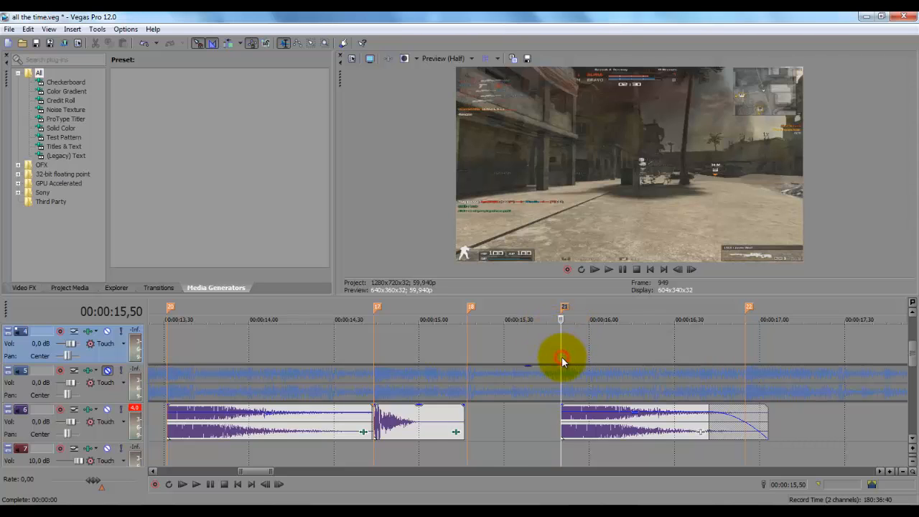
pyautogui.scroll(-3, 561, 356)
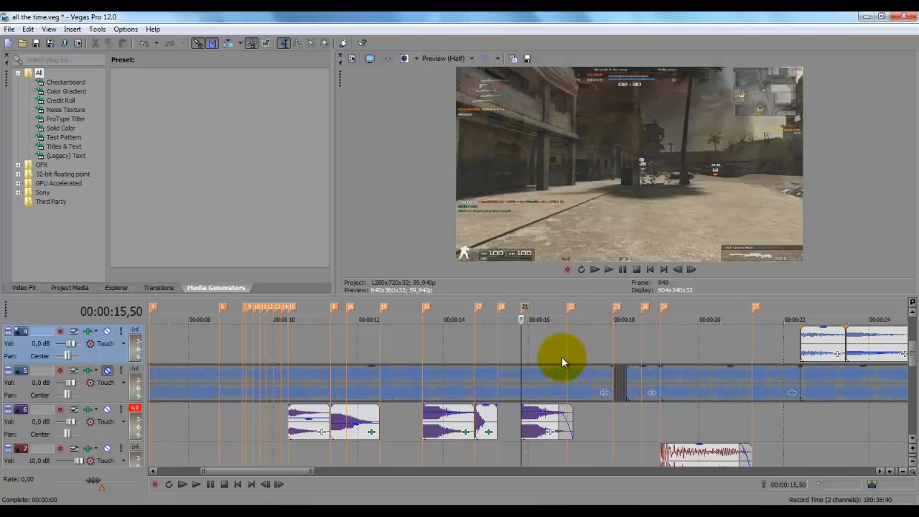
pyautogui.click(515, 356)
pyautogui.scroll(2, 516, 357)
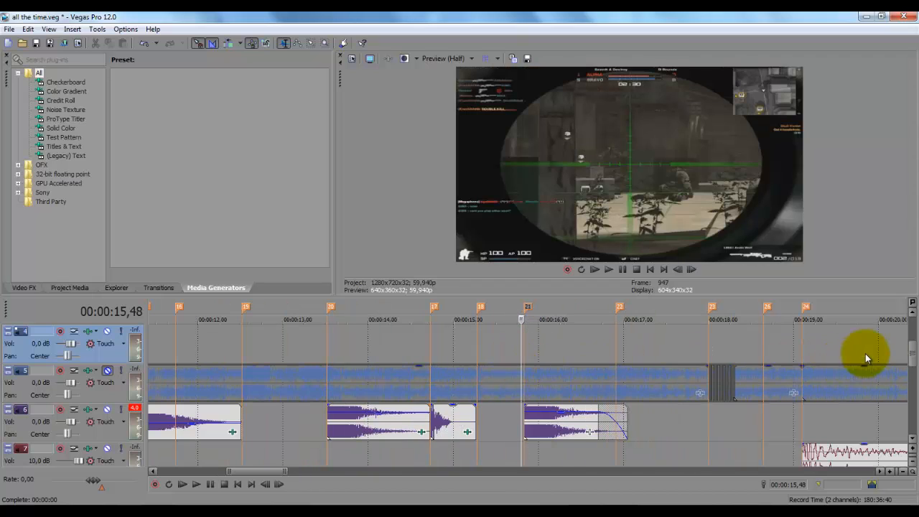
pyautogui.moveTo(909, 349); pyautogui.dragTo(888, 380)
pyautogui.moveTo(724, 379); pyautogui.dragTo(874, 375)
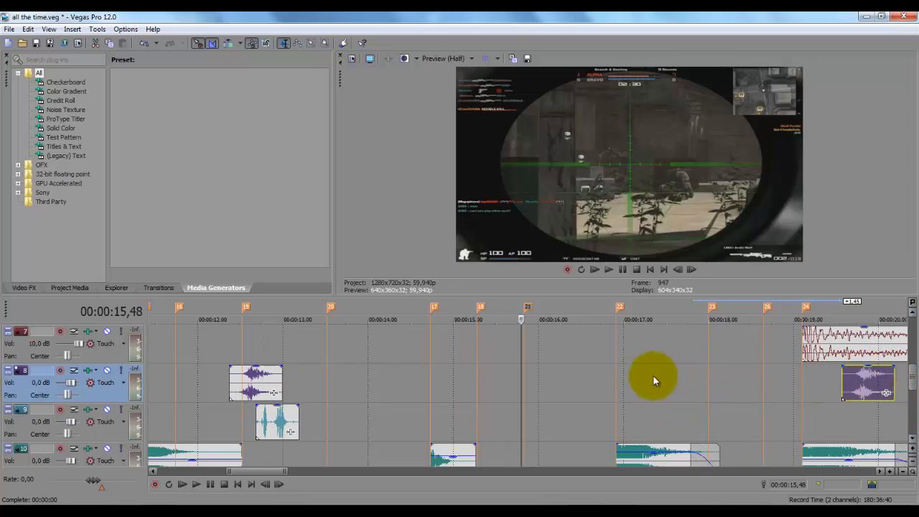
# Step: Play the section from 00:00:15,48 twice to hear the gunshot sound at marker 21
pyautogui.scroll(1, 914, 381)
pyautogui.press('space')
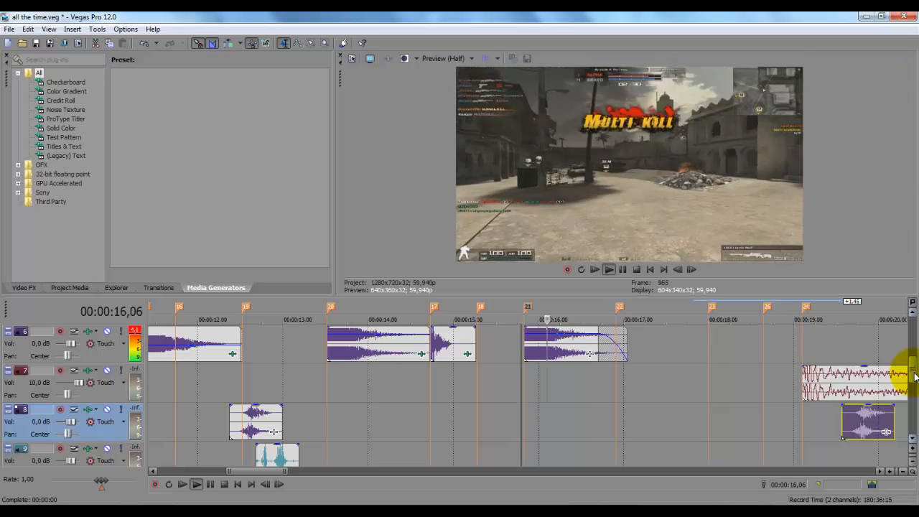
pyautogui.press('space')
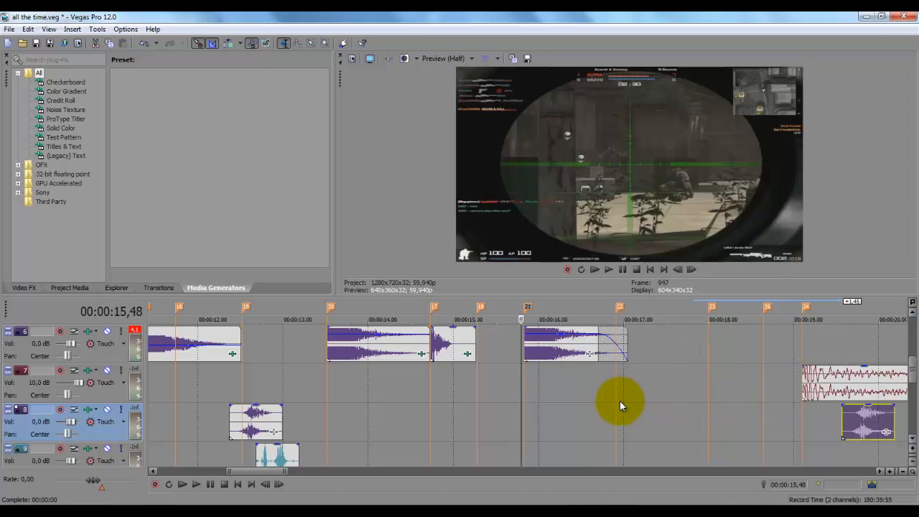
pyautogui.press('space')
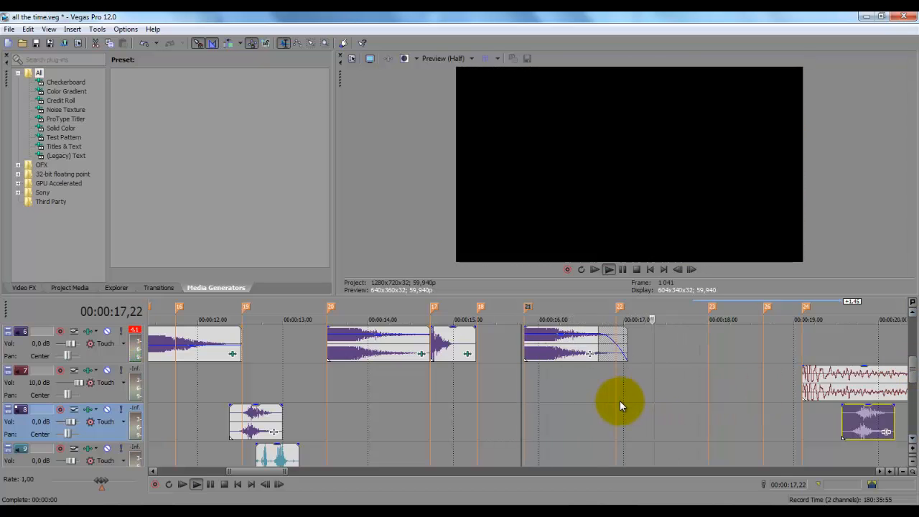
pyautogui.press('space')
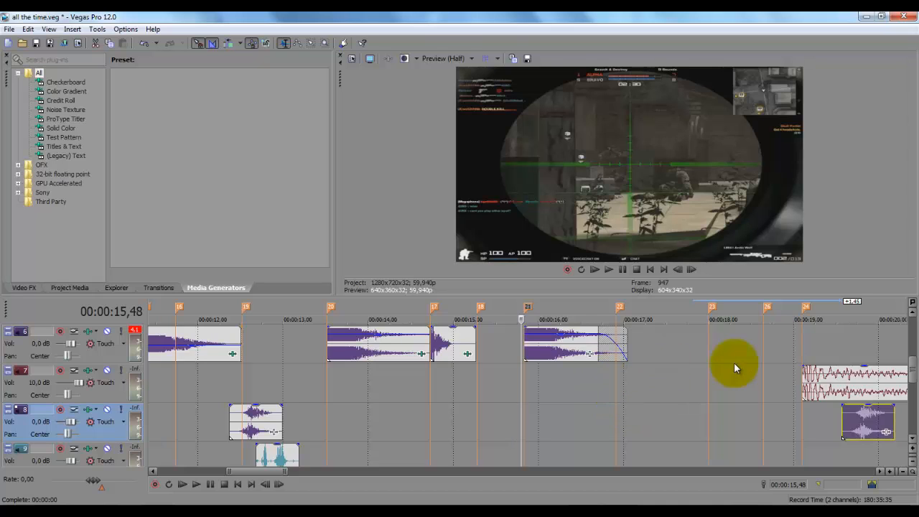
pyautogui.scroll(1, 910, 373)
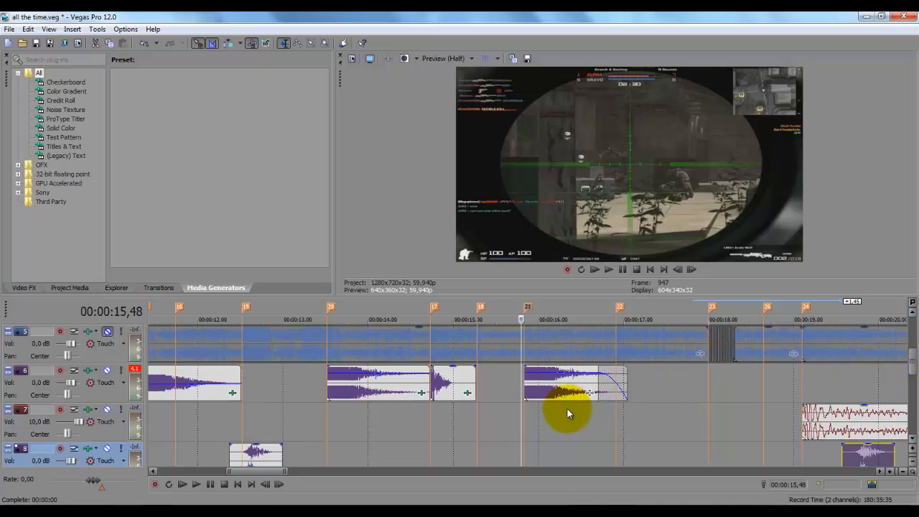
pyautogui.click(591, 395)
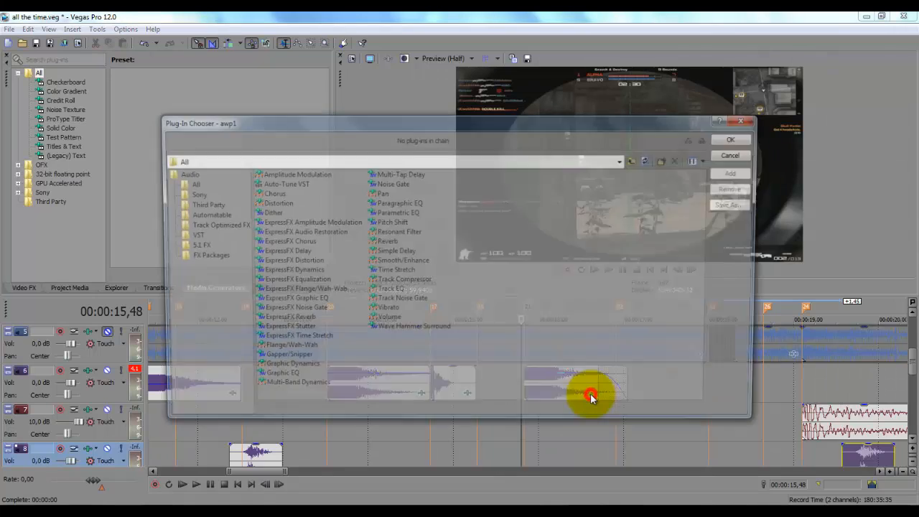
pyautogui.click(402, 261)
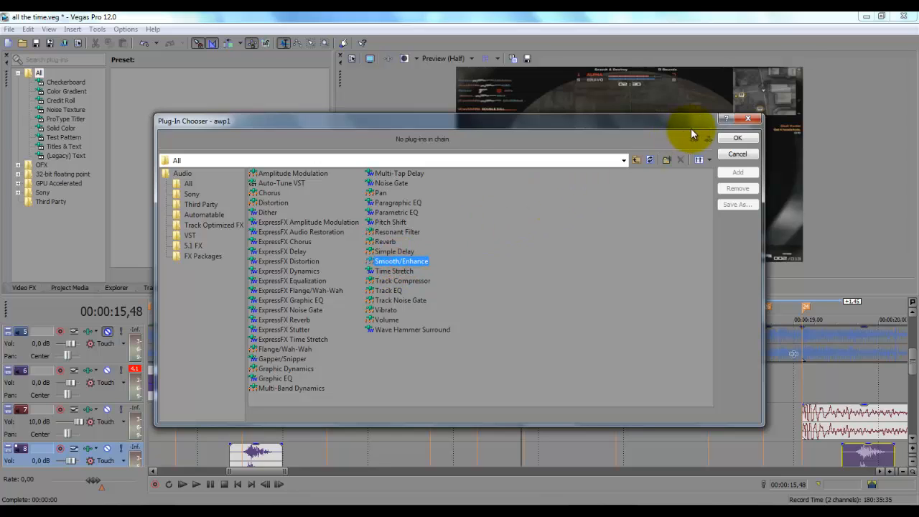
pyautogui.click(734, 140)
# Step: Add the Smooth/Enhance audio plug-in to the awp1 event at marker 21 on track 6
pyautogui.click(574, 389)
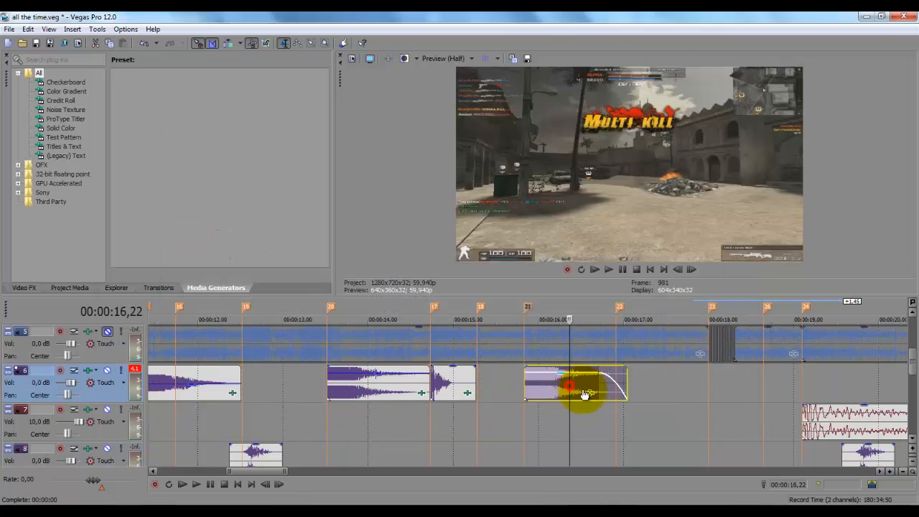
pyautogui.click(587, 394)
pyautogui.click(398, 260)
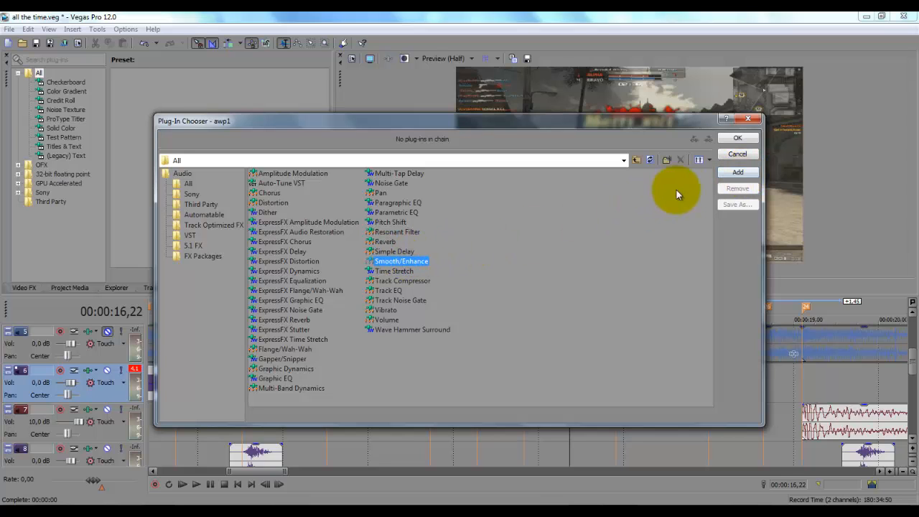
pyautogui.click(738, 175)
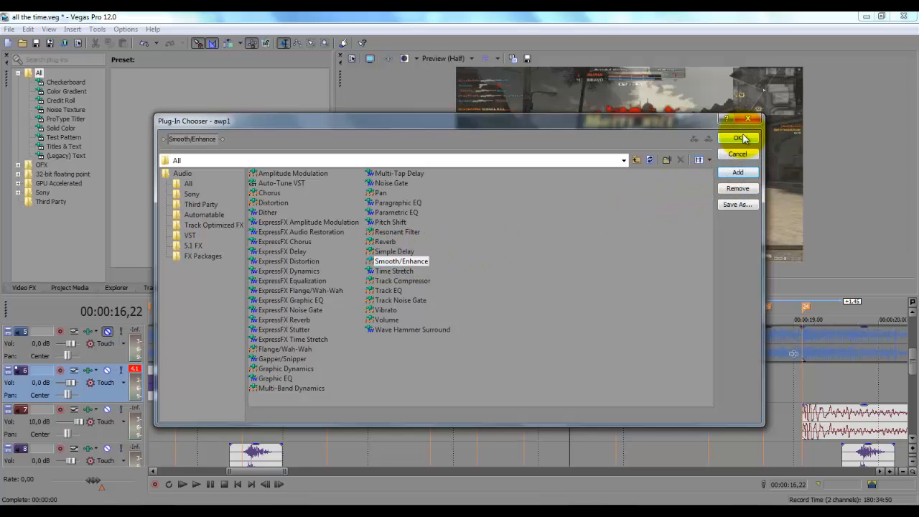
pyautogui.click(739, 138)
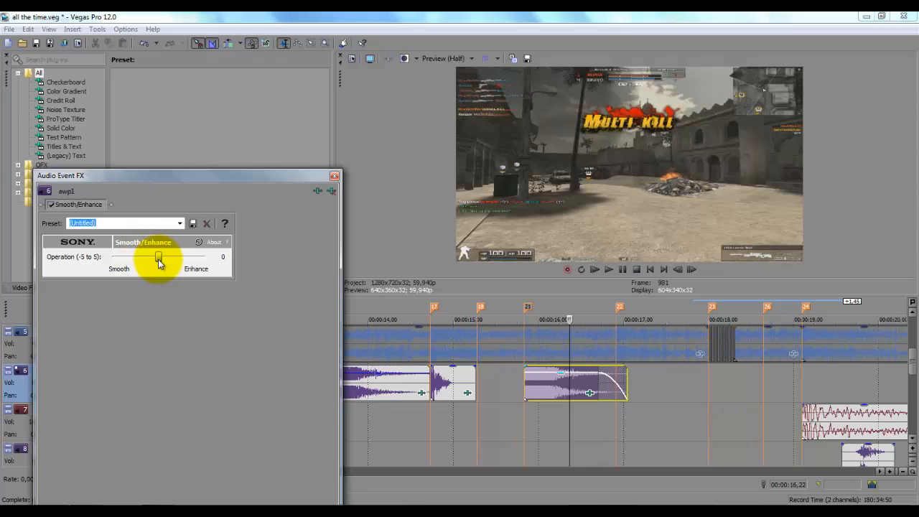
# Step: Try several smoothing amounts for the awp1 event's Smooth/Enhance operation, ending at -5, and close the effect window
pyautogui.moveTo(159, 264); pyautogui.dragTo(118, 266)
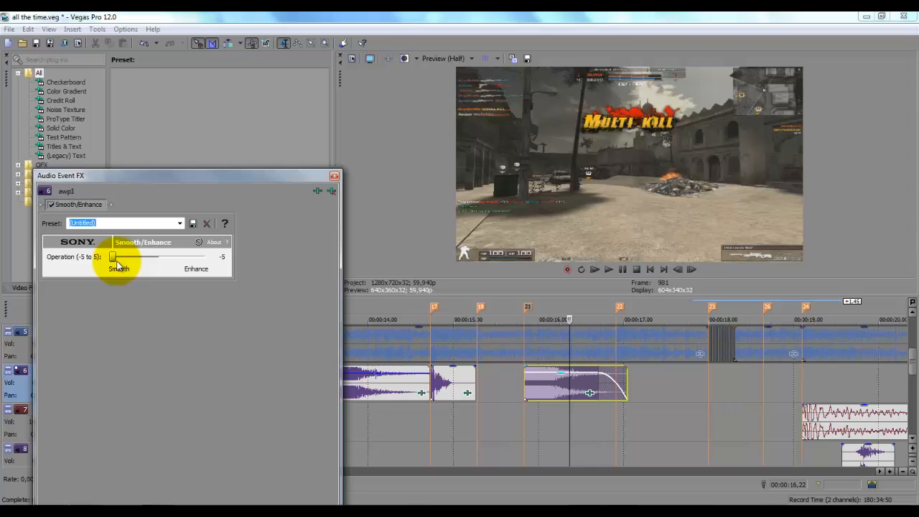
pyautogui.moveTo(118, 265); pyautogui.dragTo(146, 262)
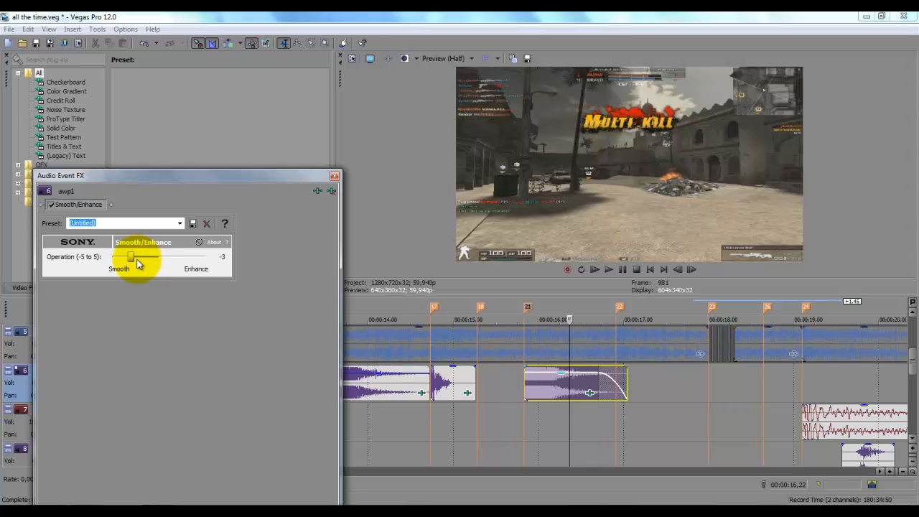
pyautogui.moveTo(138, 264); pyautogui.dragTo(150, 259)
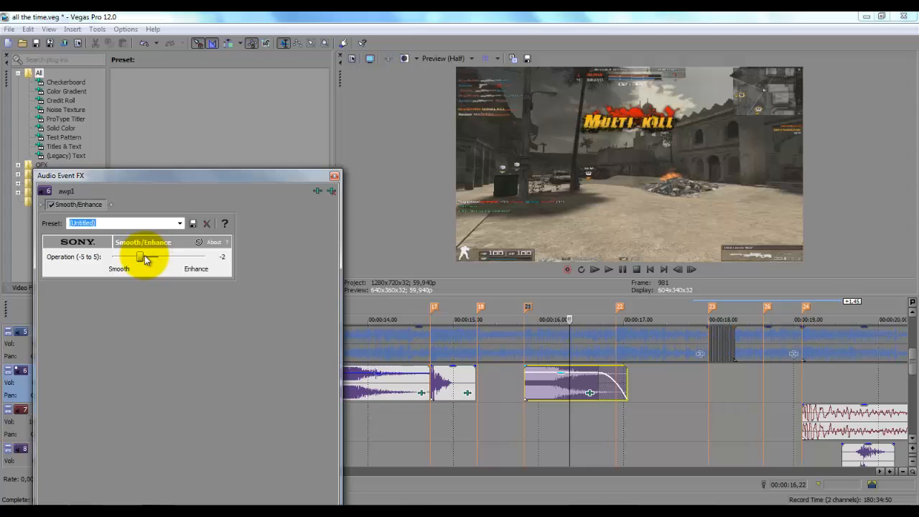
pyautogui.moveTo(148, 260); pyautogui.dragTo(125, 263)
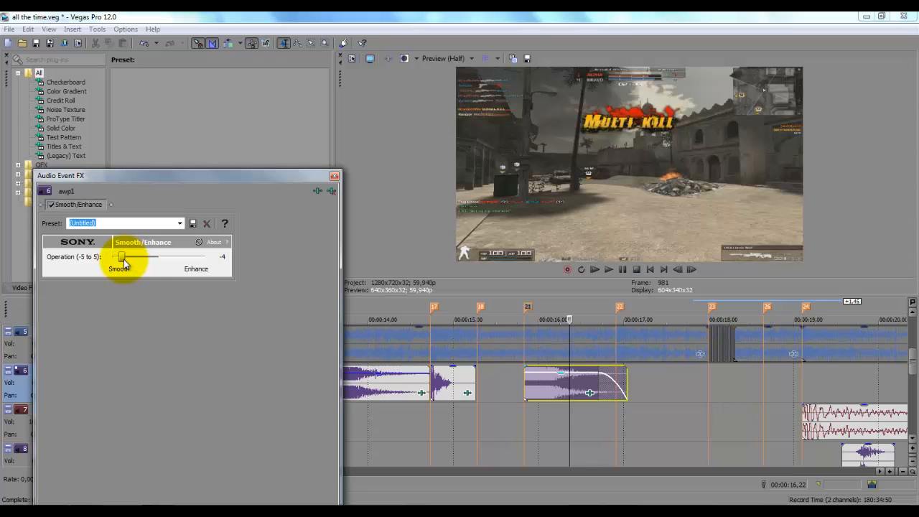
pyautogui.moveTo(123, 262); pyautogui.dragTo(115, 263)
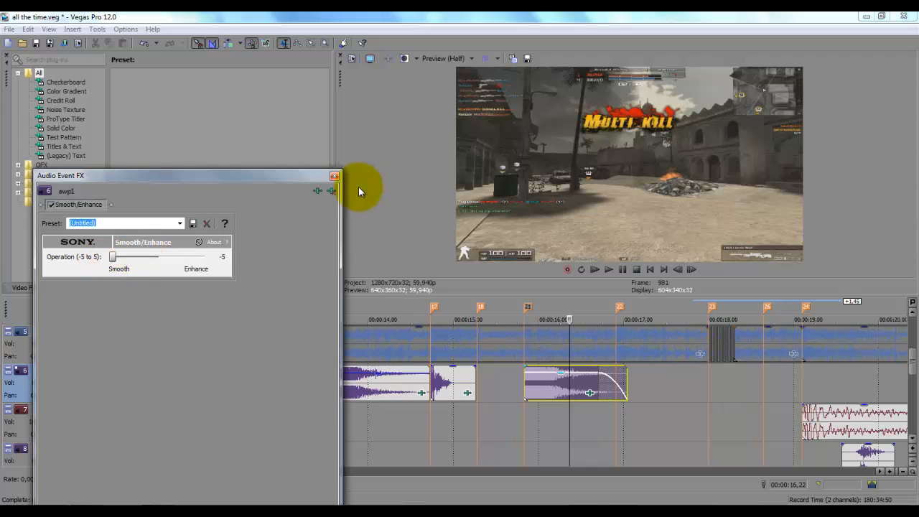
pyautogui.click(335, 176)
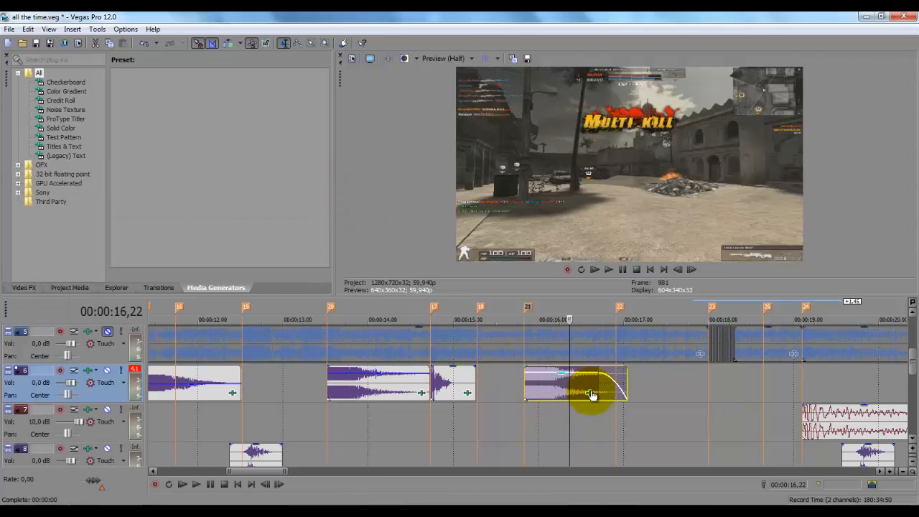
# Step: Set the awp1 event's Smooth/Enhance operation to -4 and close its effect window
pyautogui.click(590, 392)
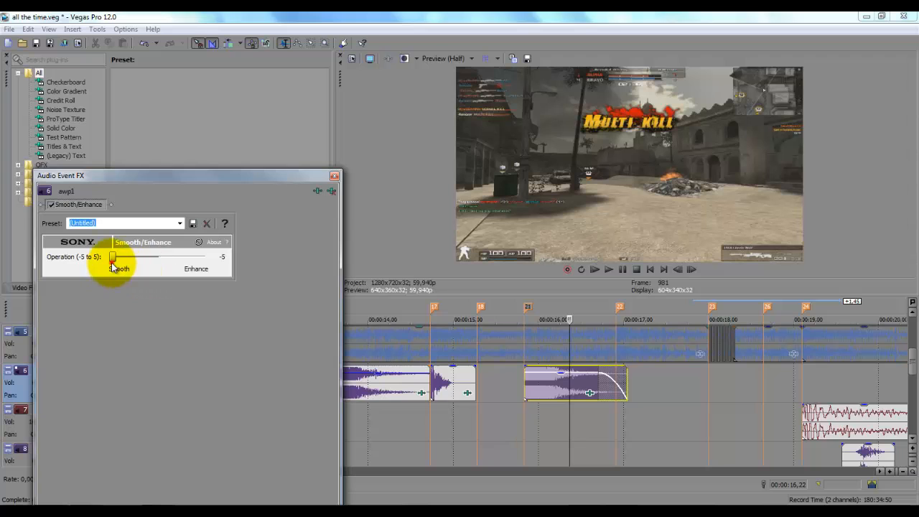
pyautogui.moveTo(121, 262)
pyautogui.mouseDown()
pyautogui.moveTo(112, 256)
pyautogui.moveTo(122, 256)
pyautogui.mouseUp()
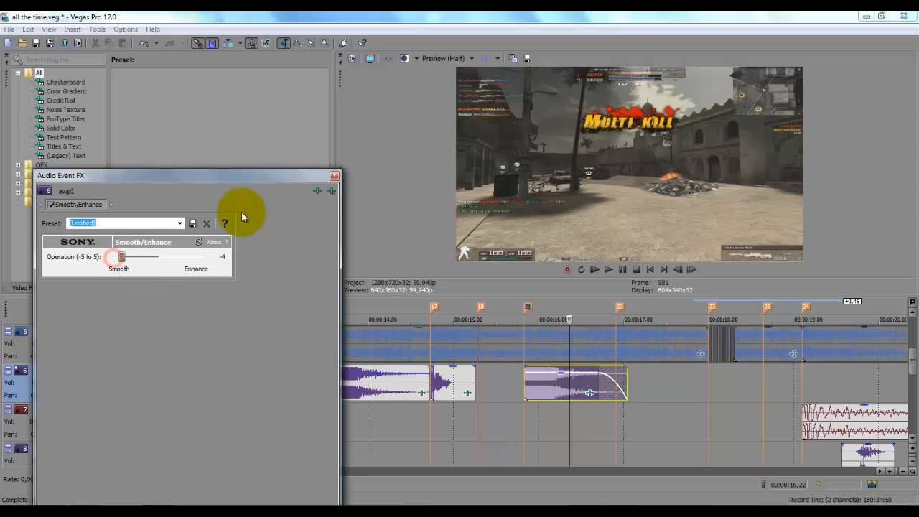
pyautogui.click(335, 175)
# Step: Move the playhead to the start of the project
pyautogui.click(496, 394)
pyautogui.scroll(-5, 496, 394)
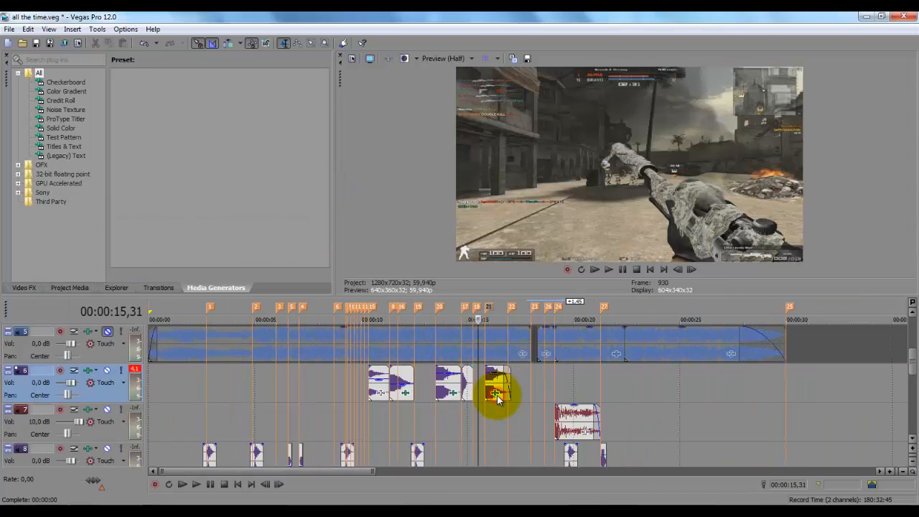
pyautogui.click(150, 313)
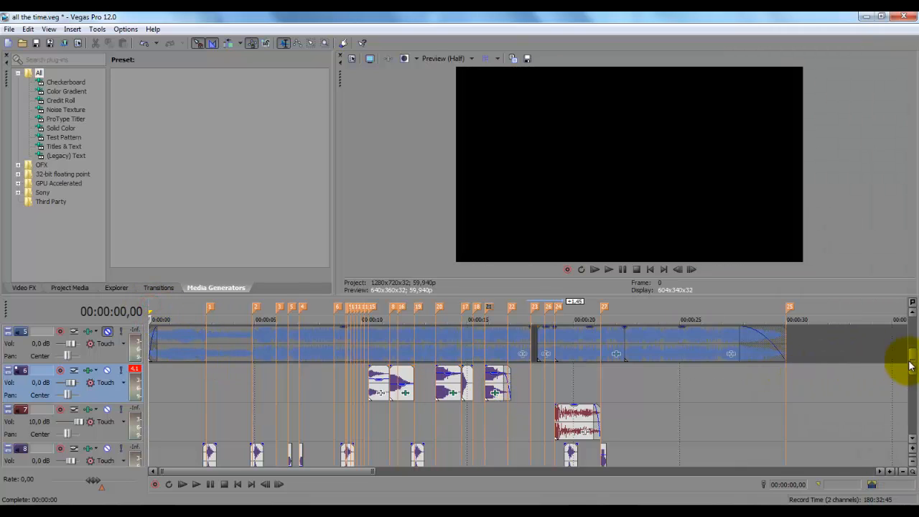
# Step: Insert three empty audio tracks between track 4 and the muted music track
pyautogui.moveTo(912, 363); pyautogui.dragTo(912, 328)
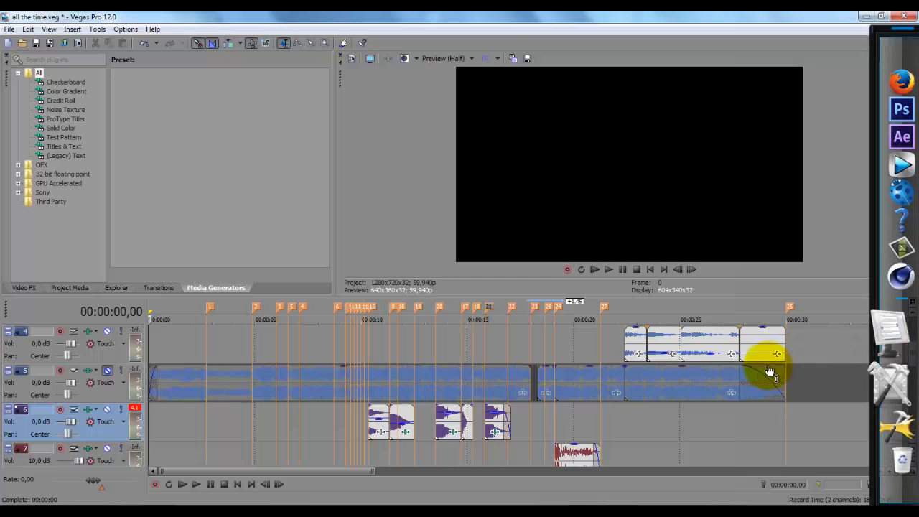
pyautogui.rightClick(808, 371)
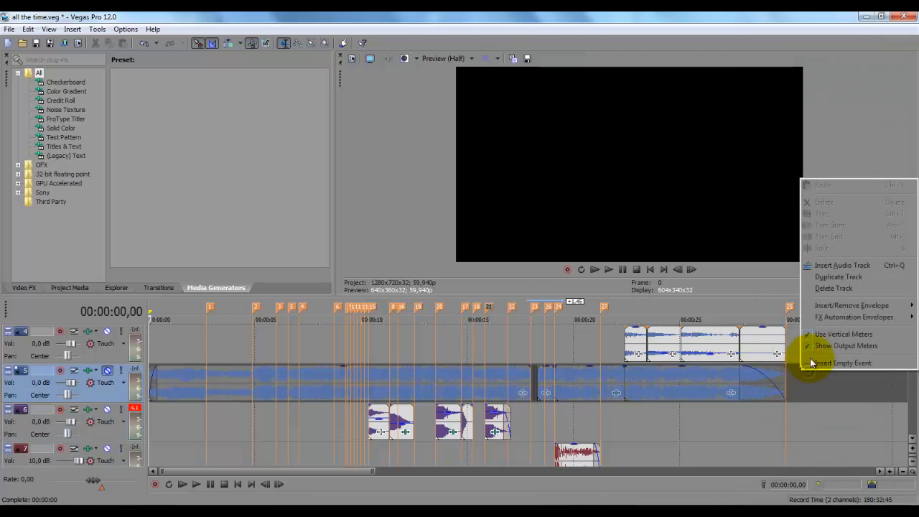
pyautogui.click(843, 267)
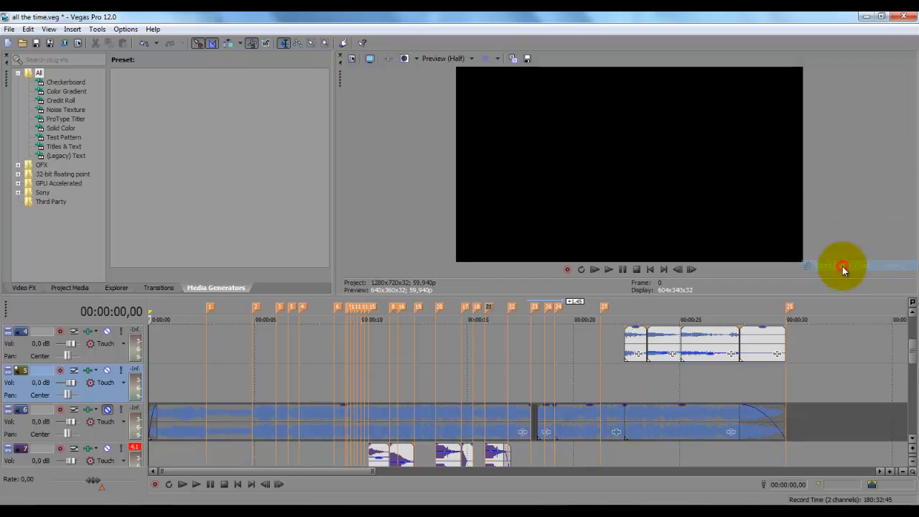
pyautogui.rightClick(211, 389)
pyautogui.click(275, 286)
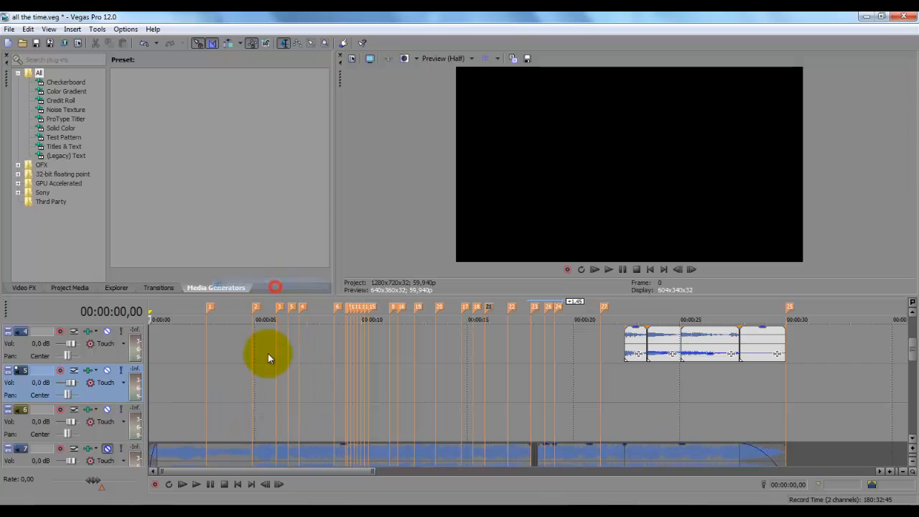
pyautogui.rightClick(247, 382)
pyautogui.click(296, 287)
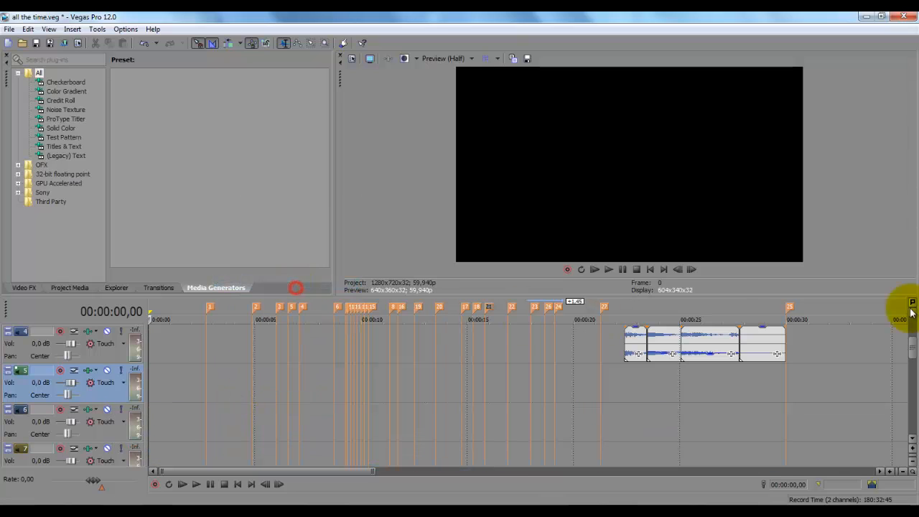
# Step: Unmute the music track, track 8, and select the empty audio track above it
pyautogui.moveTo(912, 331); pyautogui.dragTo(906, 359)
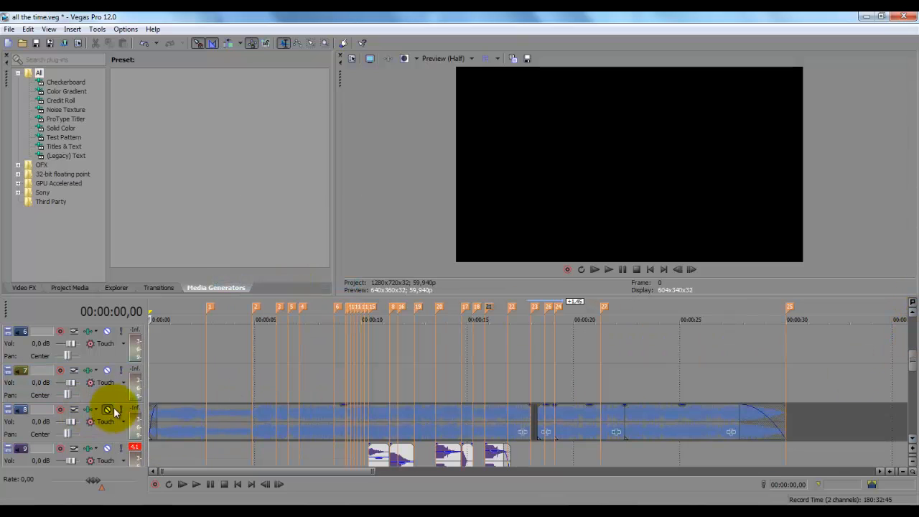
pyautogui.click(107, 409)
pyautogui.click(139, 380)
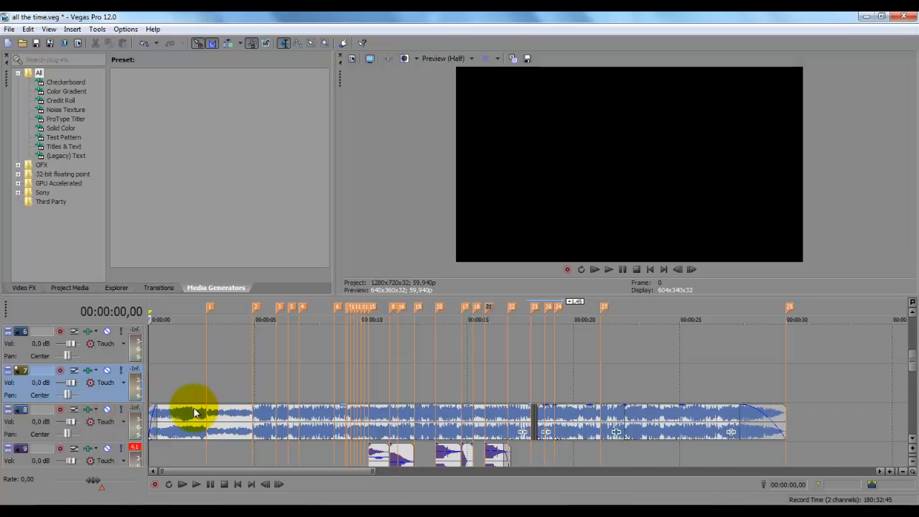
# Step: Play the project from the start to hear the music together with the video
pyautogui.scroll(2, 155, 396)
pyautogui.press('space')
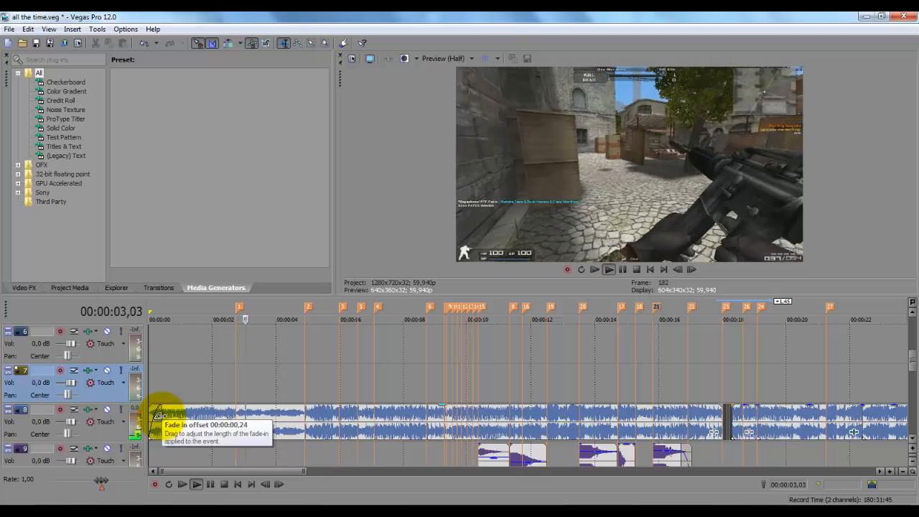
pyautogui.press('space')
# Step: Split the music on track 8 near its start at 00:00:00,24, 00:00:00,48, 00:00:01,10 and 00:00:01,31
pyautogui.scroll(3, 214, 416)
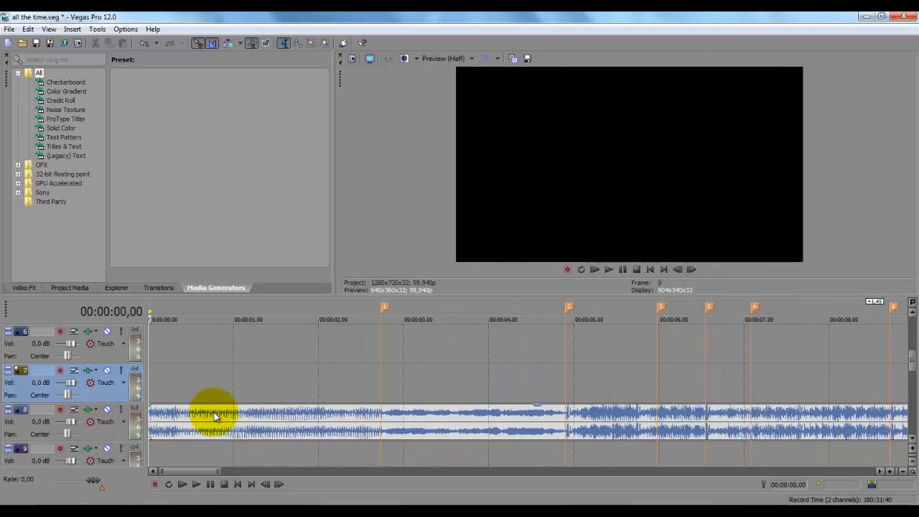
pyautogui.click(204, 422)
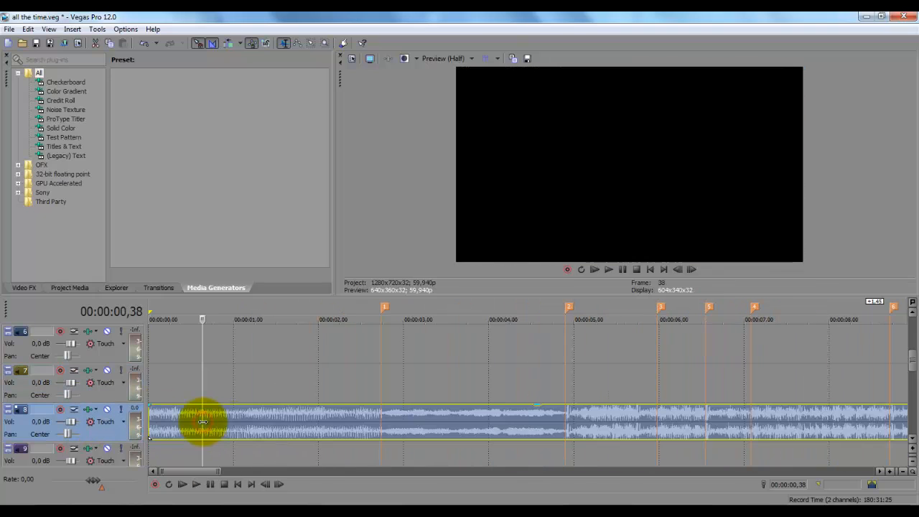
pyautogui.click(183, 423)
pyautogui.press('s')
pyautogui.click(216, 420)
pyautogui.press('s')
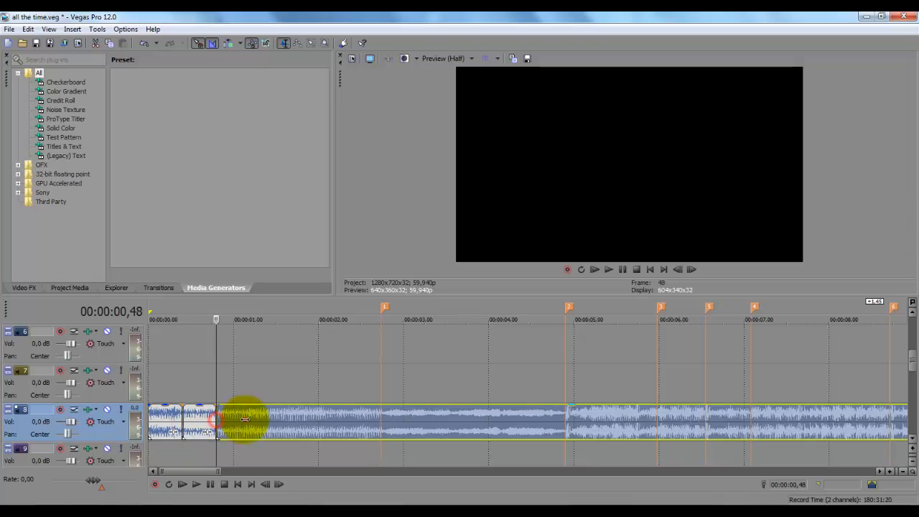
pyautogui.click(248, 420)
pyautogui.press('s')
pyautogui.click(286, 421)
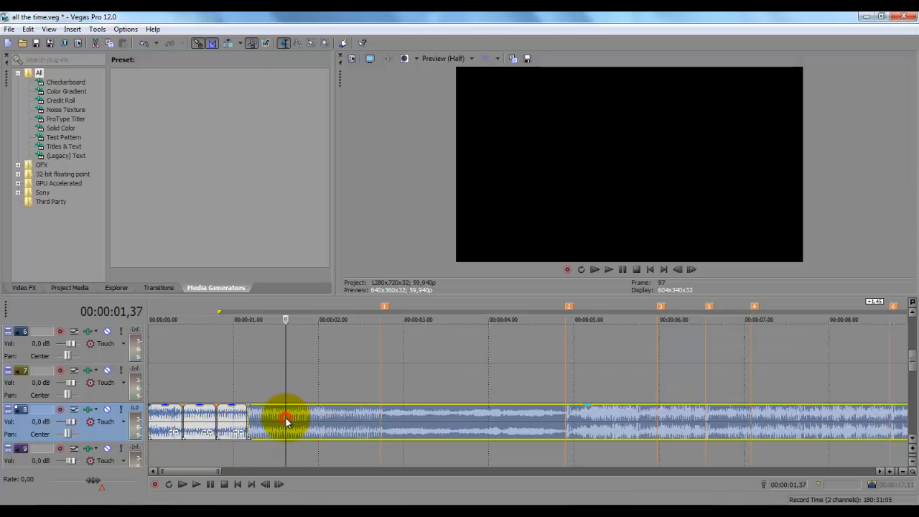
pyautogui.click(278, 421)
pyautogui.press('s')
# Step: Move the second music piece up to track 7, the third to track 6 and the fourth to track 5, keeping their timing
pyautogui.click(193, 415)
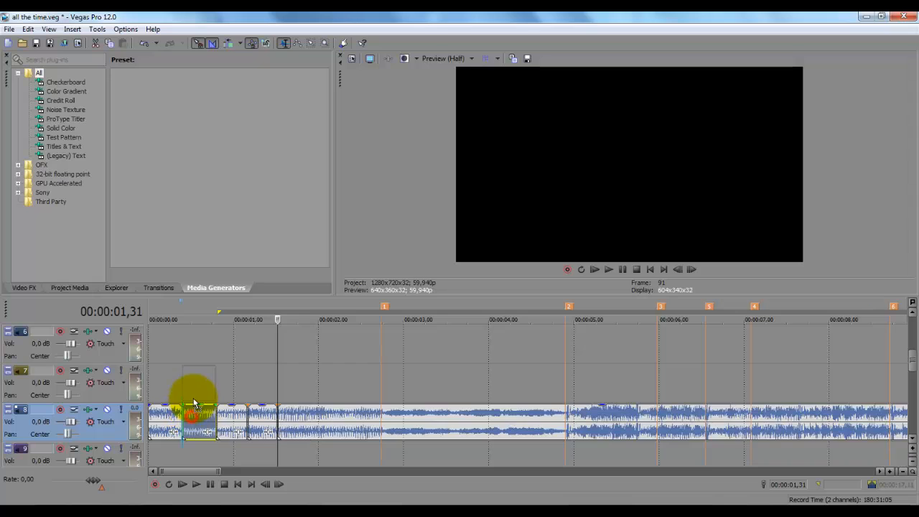
pyautogui.moveTo(193, 404); pyautogui.dragTo(193, 365)
pyautogui.moveTo(230, 421); pyautogui.dragTo(230, 342)
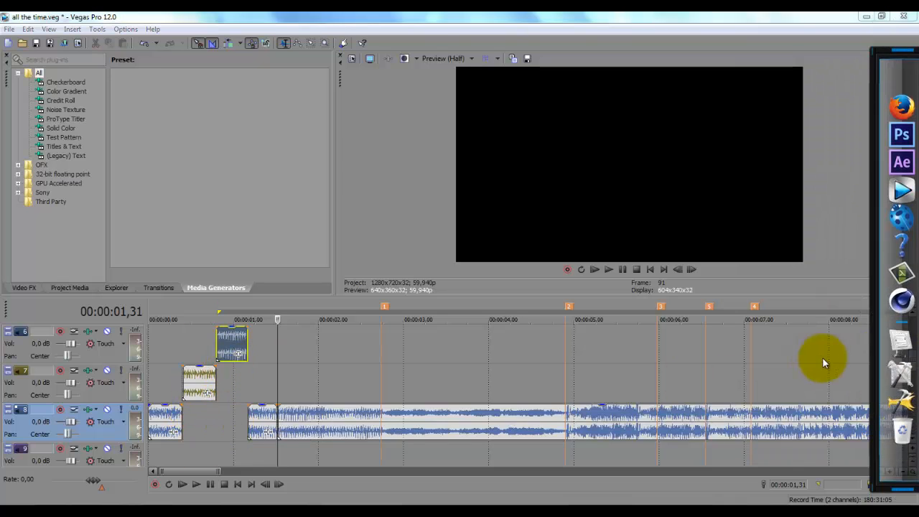
pyautogui.scroll(1, 914, 361)
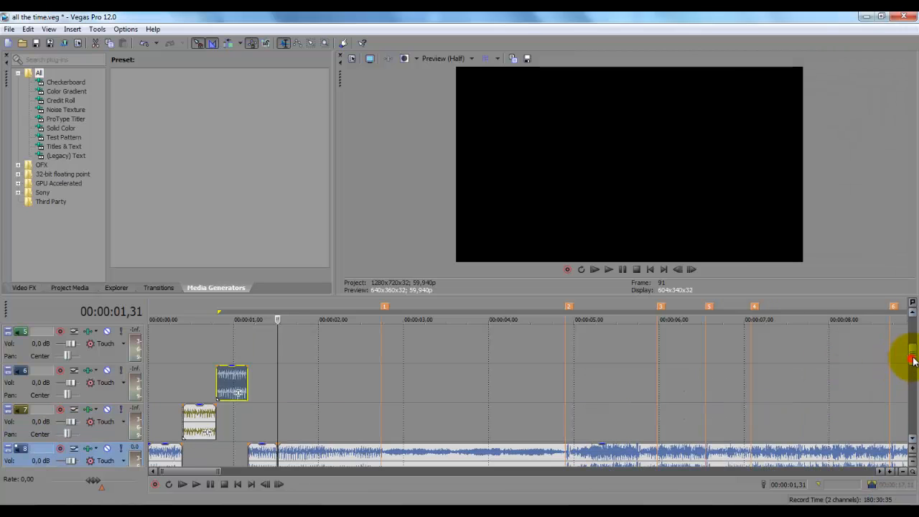
pyautogui.click(273, 447)
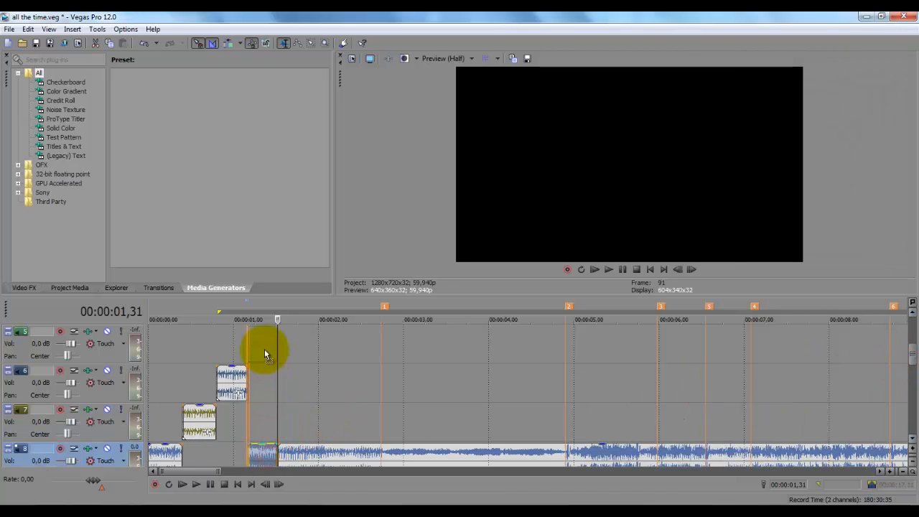
pyautogui.moveTo(264, 353)
pyautogui.mouseDown()
pyautogui.moveTo(252, 349)
pyautogui.moveTo(260, 346)
pyautogui.mouseUp()
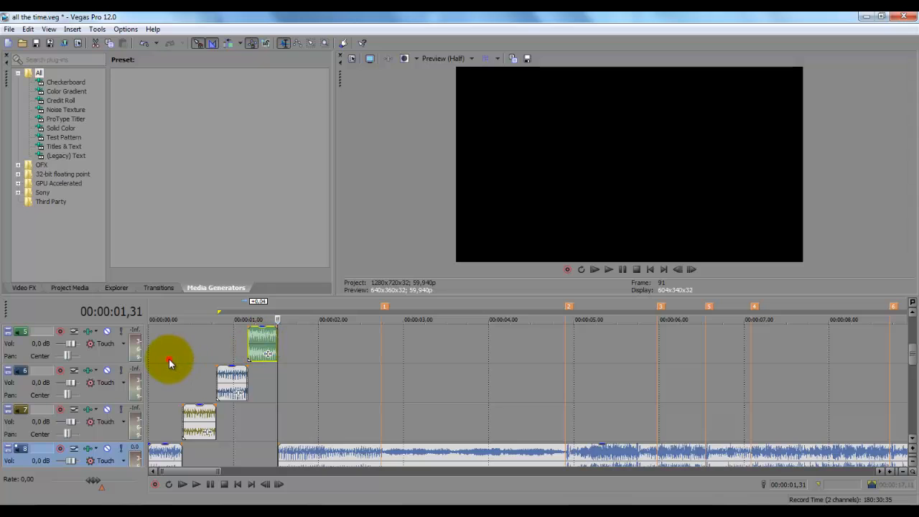
# Step: Overlap the first music piece on track 8 with the piece on track 7 and lengthen their fade-out and fade-in across the overlap
pyautogui.click(169, 363)
pyautogui.click(182, 358)
pyautogui.scroll(5, 183, 359)
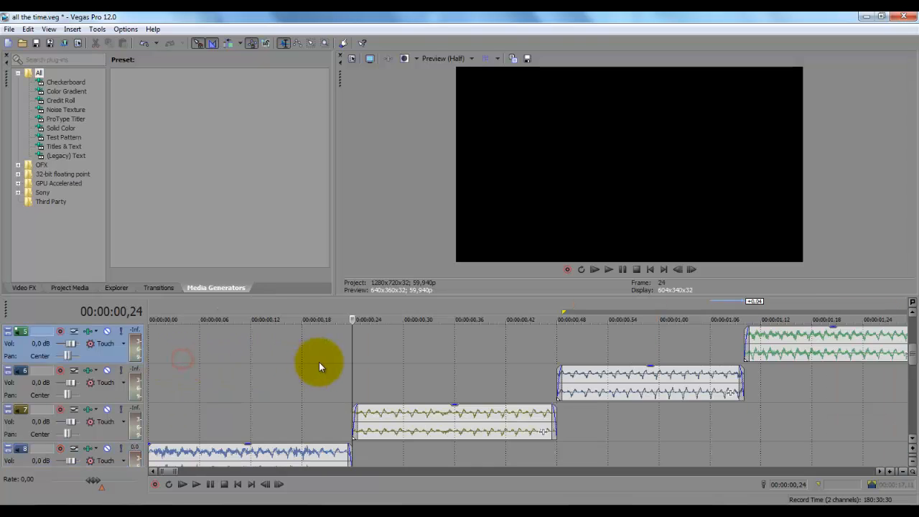
pyautogui.moveTo(522, 424); pyautogui.dragTo(468, 423)
pyautogui.moveTo(519, 456); pyautogui.dragTo(468, 458)
pyautogui.moveTo(490, 427); pyautogui.dragTo(558, 421)
pyautogui.moveTo(911, 351); pyautogui.dragTo(911, 366)
pyautogui.scroll(-3, 561, 339)
# Step: Overlap the end of the track 7 piece with the start of the track 6 piece around 00:00:00,48, with matching fades
pyautogui.click(690, 307)
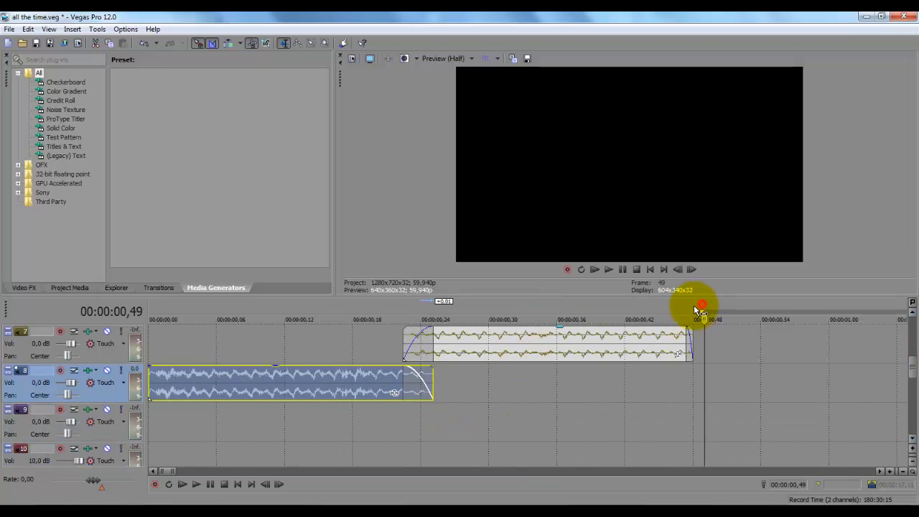
pyautogui.scroll(2, 909, 364)
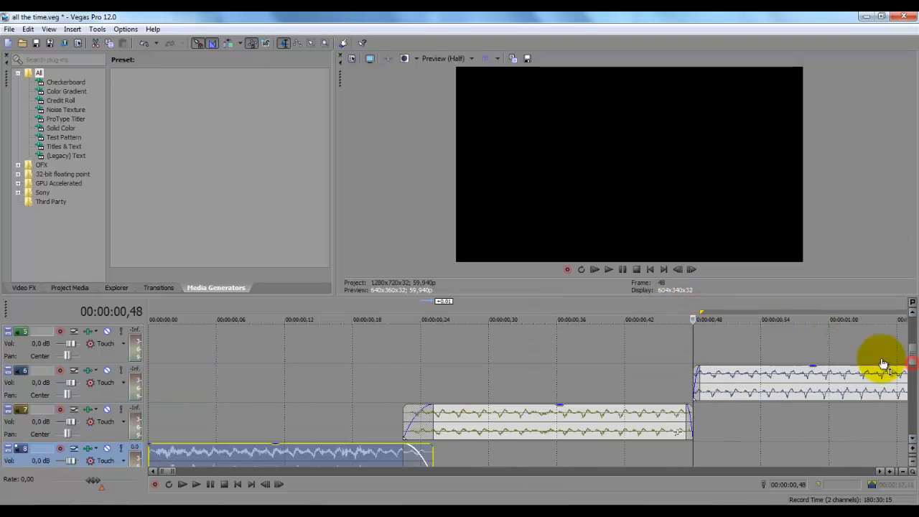
pyautogui.click(689, 382)
pyautogui.moveTo(682, 388); pyautogui.dragTo(703, 391)
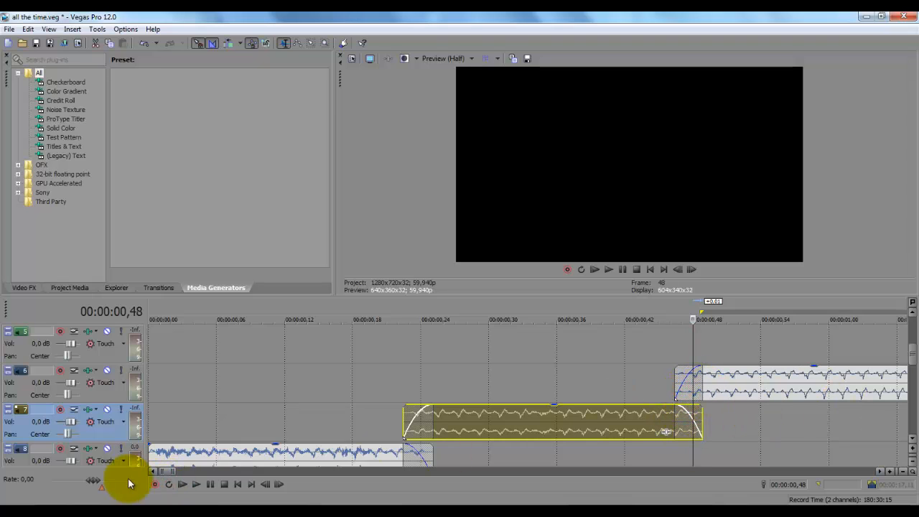
# Step: Overlap the end of the track 6 piece with the start of the track 5 piece around 00:00:01,10, with matching fades
pyautogui.scroll(-3, 402, 406)
pyautogui.click(449, 342)
pyautogui.scroll(6, 441, 345)
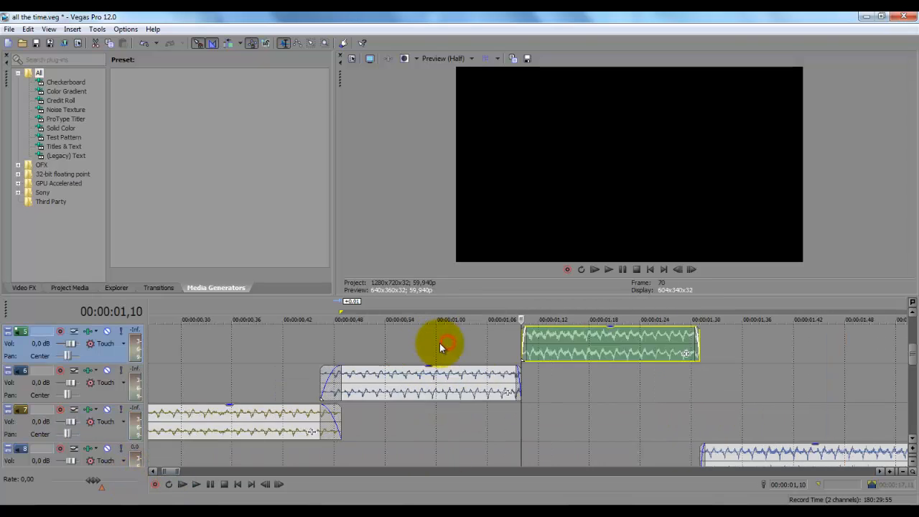
pyautogui.moveTo(522, 344); pyautogui.dragTo(461, 347)
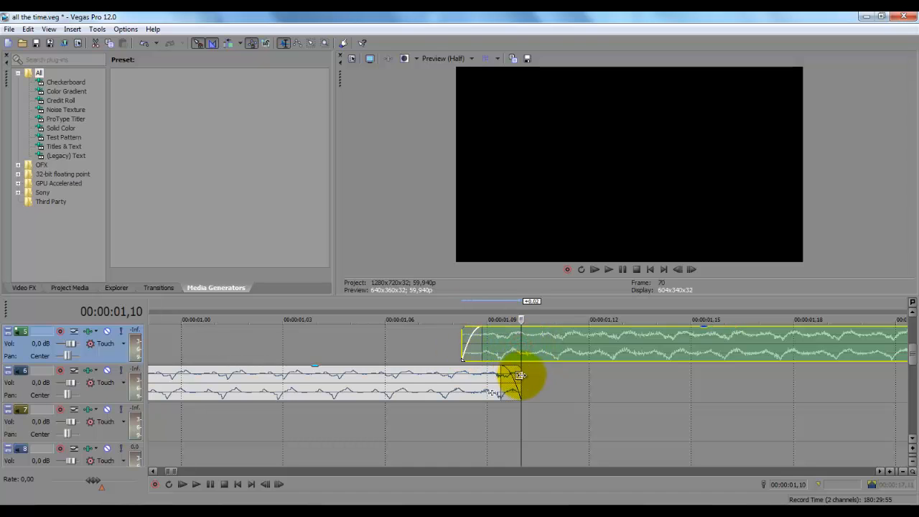
pyautogui.moveTo(522, 382); pyautogui.dragTo(447, 376)
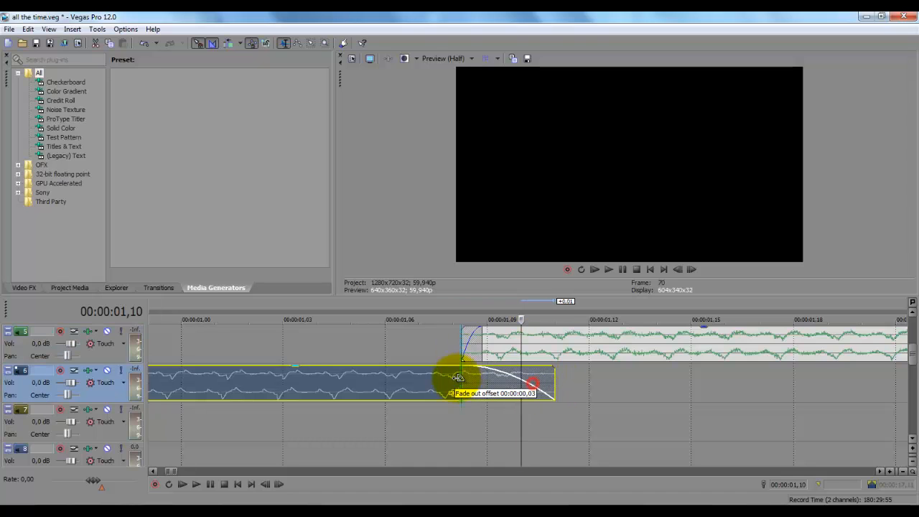
pyautogui.moveTo(478, 344); pyautogui.dragTo(543, 348)
# Step: Overlap the end of the track 5 piece with the start of the remaining music on track 8 around 00:00:01,31, with matching fades
pyautogui.scroll(-6, 559, 351)
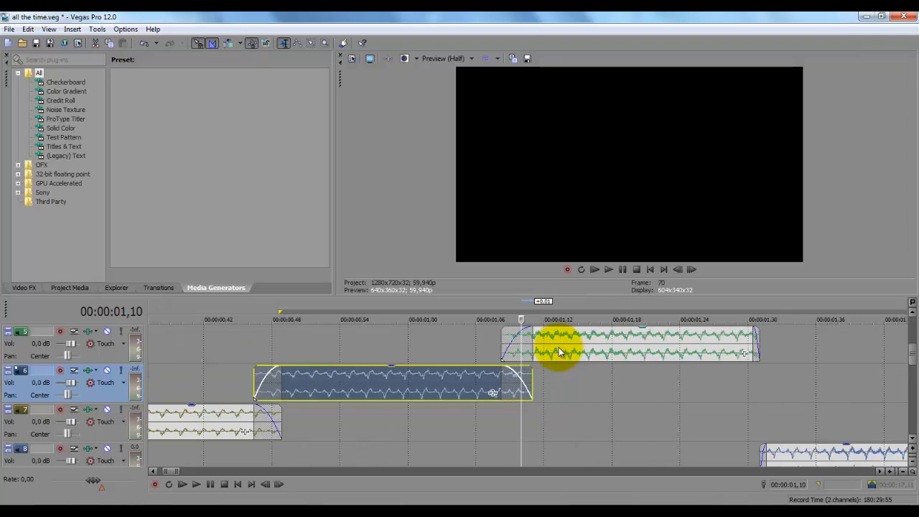
pyautogui.click(637, 314)
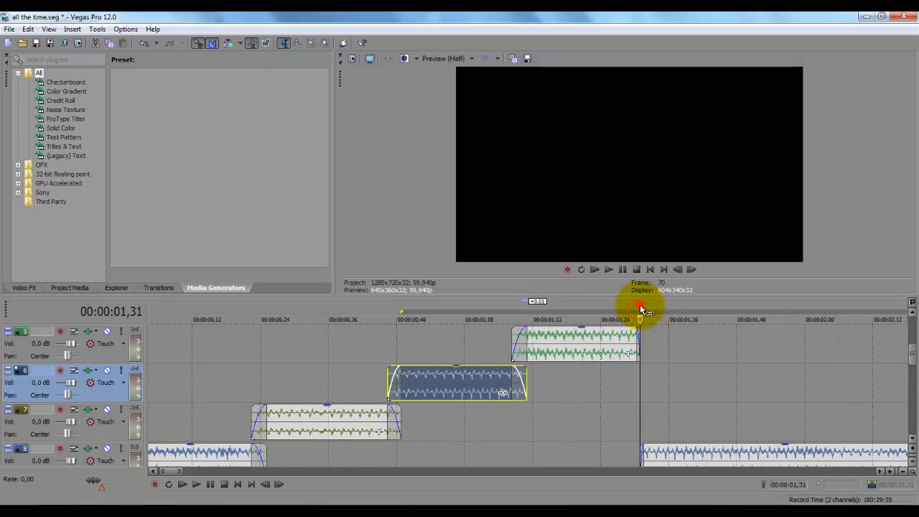
pyautogui.scroll(4, 640, 316)
pyautogui.moveTo(524, 454); pyautogui.dragTo(512, 455)
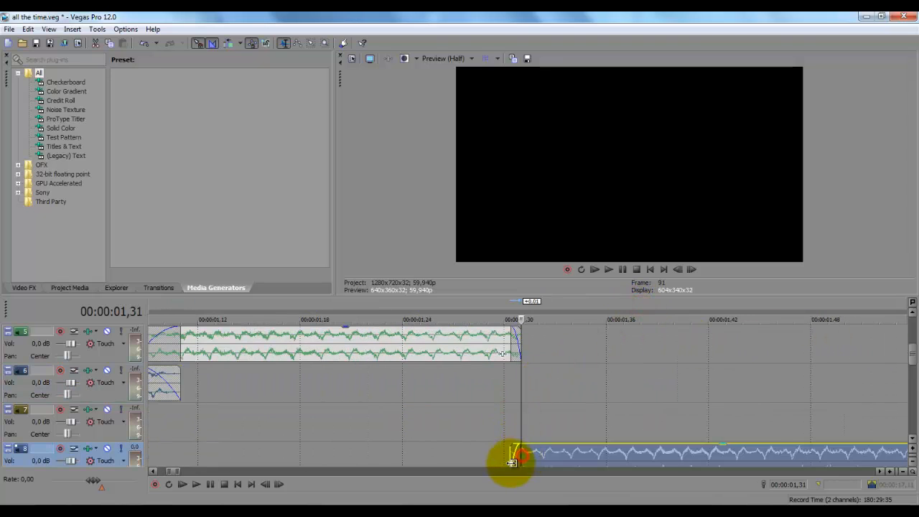
pyautogui.moveTo(519, 349); pyautogui.dragTo(535, 346)
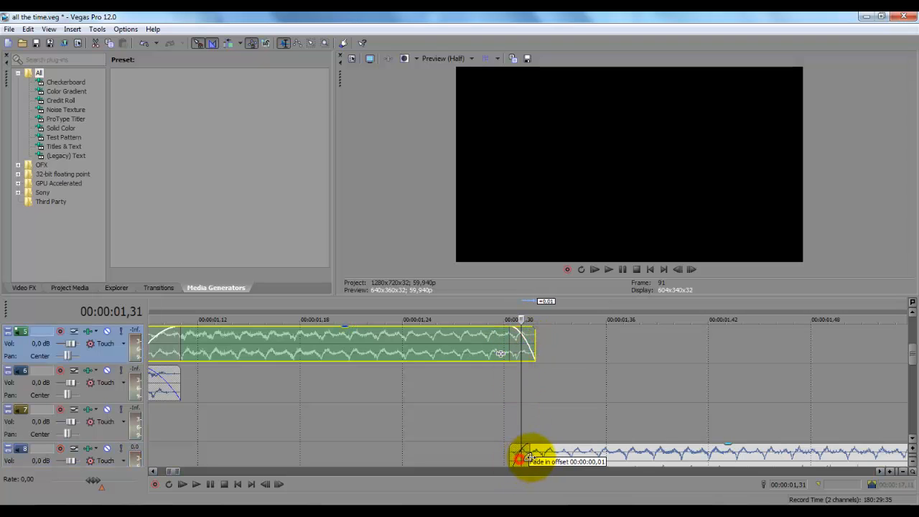
# Step: Play the overlapping music pieces from 00:00:00,11 to check the transitions between tracks
pyautogui.click(478, 420)
pyautogui.scroll(-2, 478, 420)
pyautogui.scroll(-5, 478, 420)
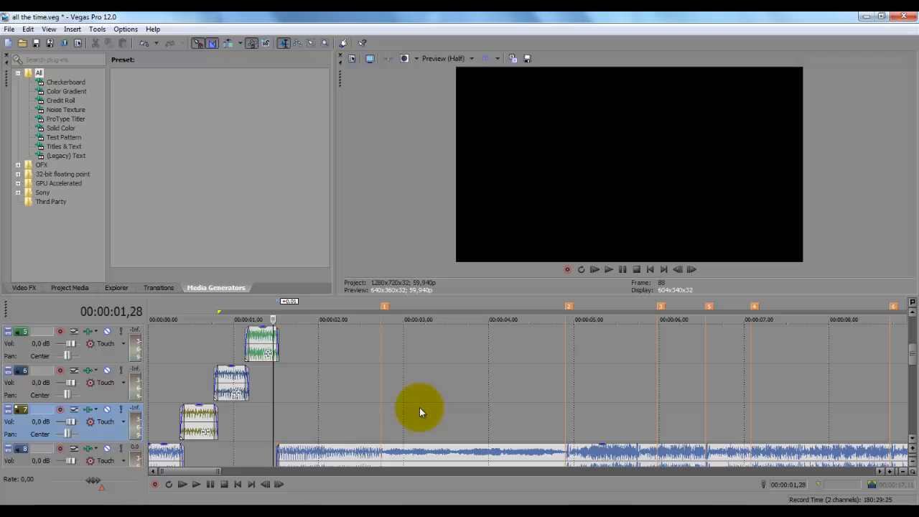
pyautogui.click(180, 382)
pyautogui.click(164, 388)
pyautogui.scroll(4, 164, 388)
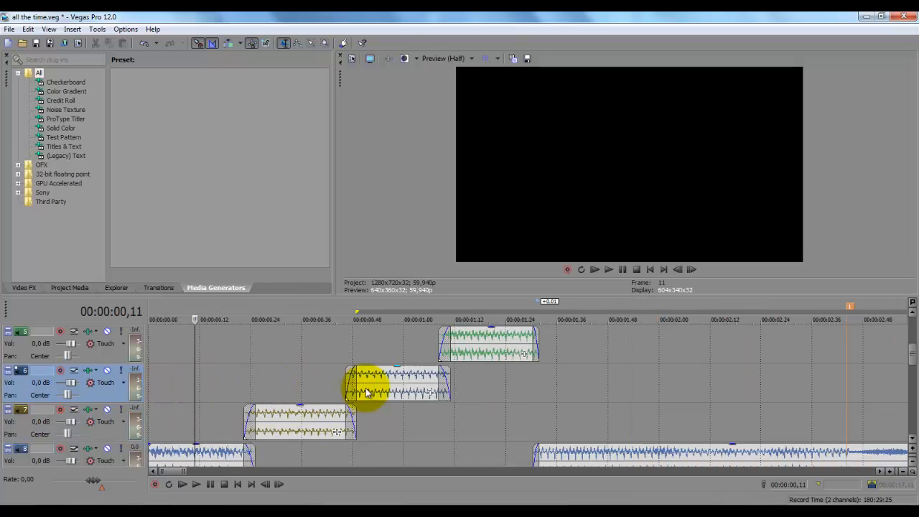
pyautogui.press('space')
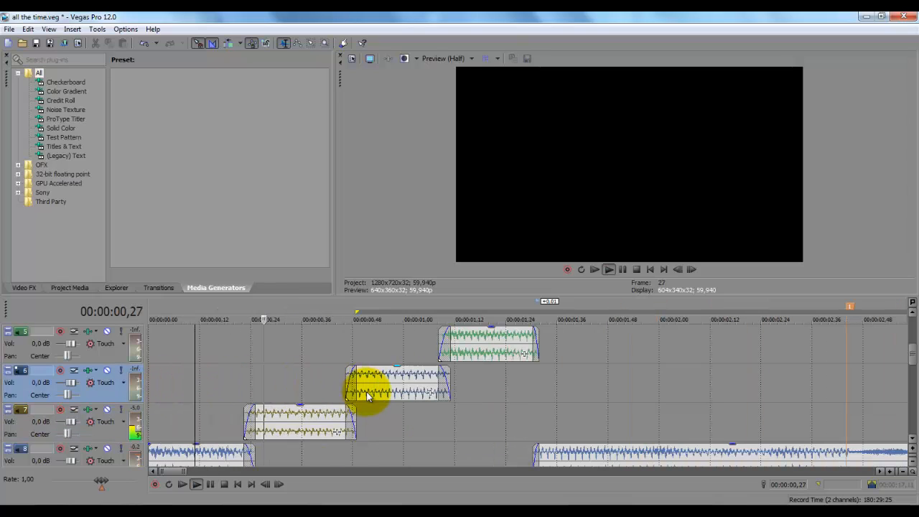
pyautogui.press('space')
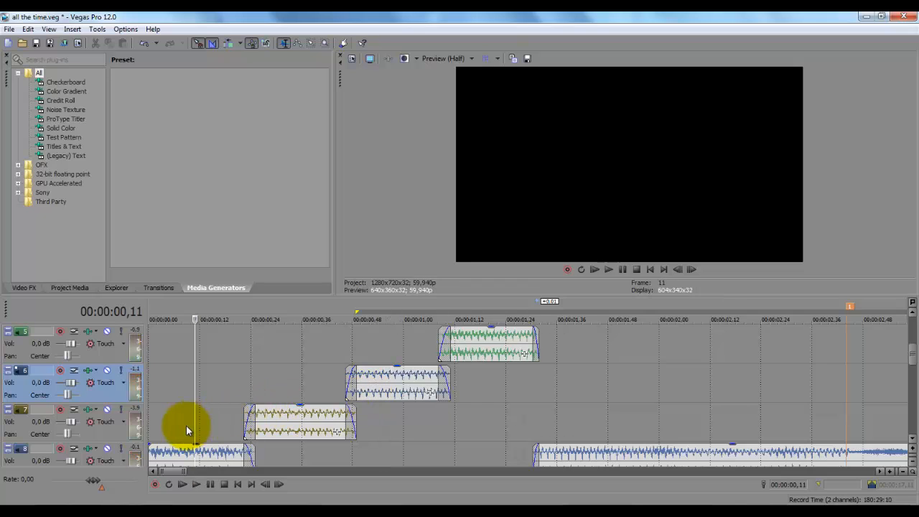
# Step: Enlarge the timeline area and pan track 7 to 25 % right
pyautogui.click(165, 388)
pyautogui.click(263, 378)
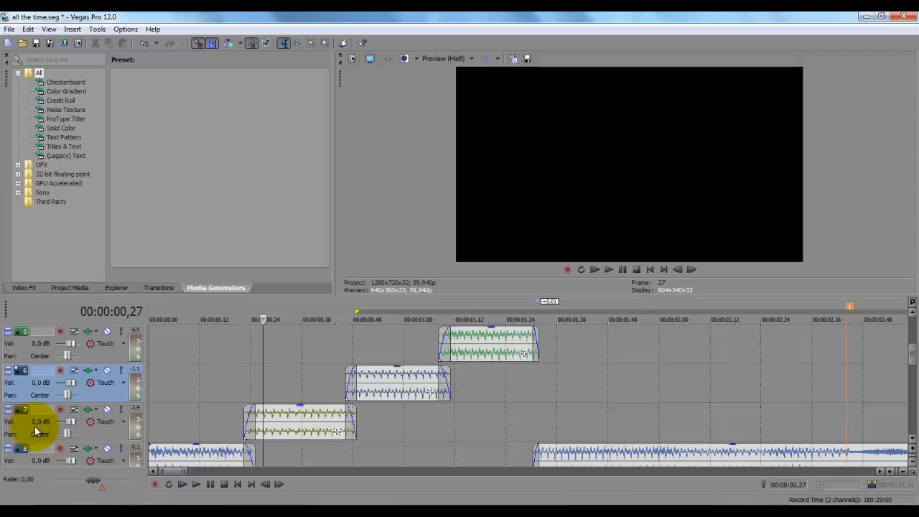
pyautogui.click(198, 453)
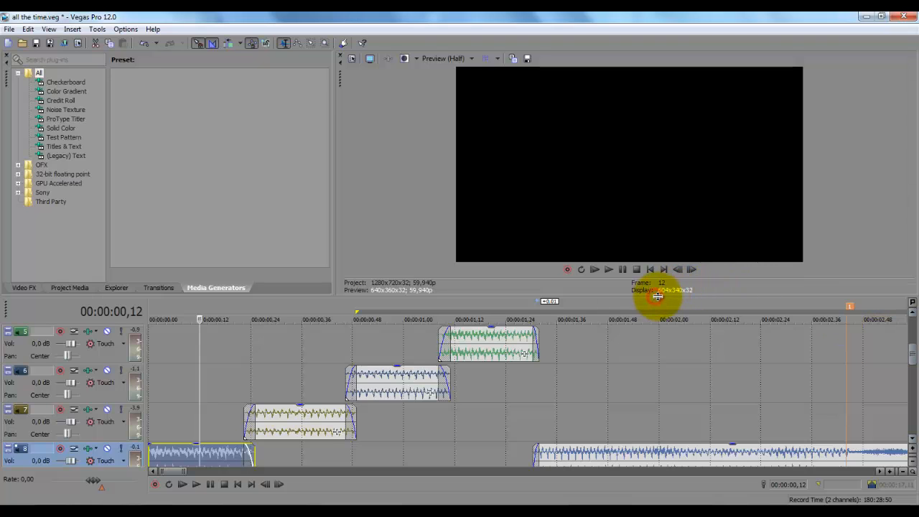
pyautogui.moveTo(655, 295); pyautogui.dragTo(675, 273)
pyautogui.click(279, 350)
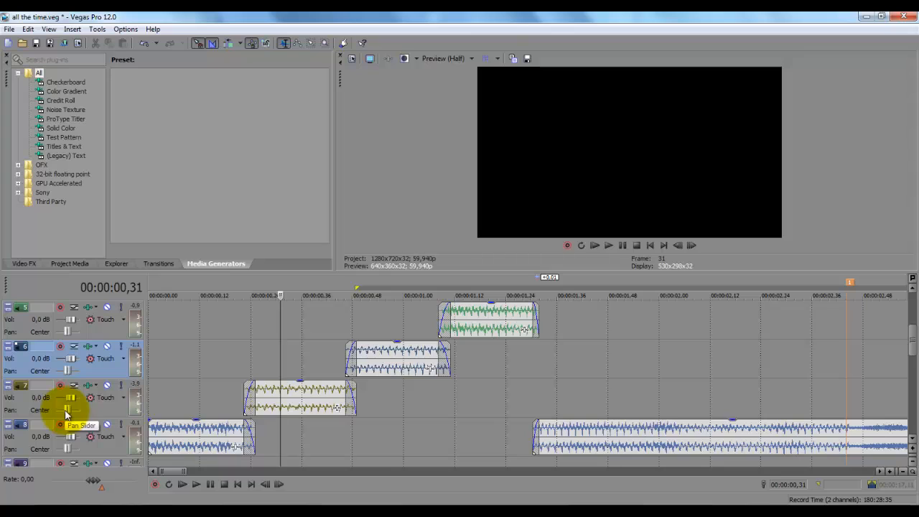
pyautogui.moveTo(68, 412); pyautogui.dragTo(71, 414)
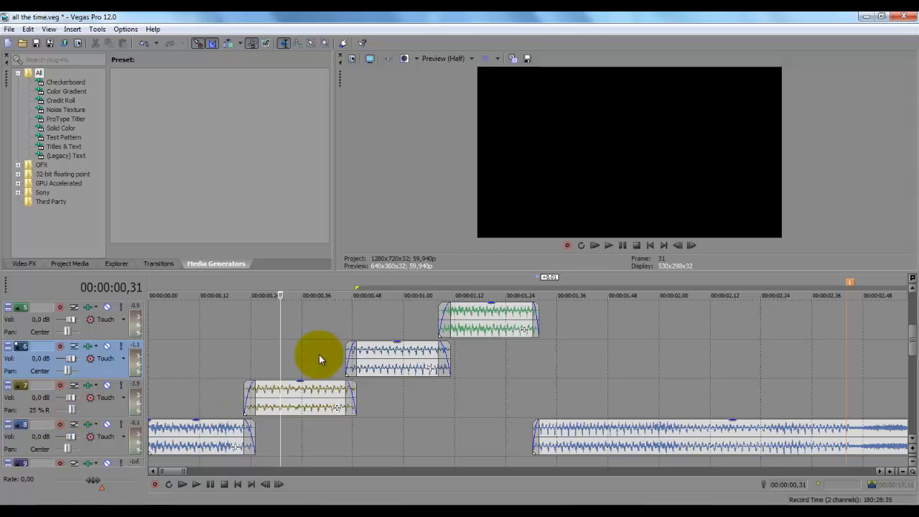
# Step: Pan track 6 to 40 % left and track 5 to 59 % right
pyautogui.click(397, 334)
pyautogui.moveTo(68, 376); pyautogui.dragTo(61, 378)
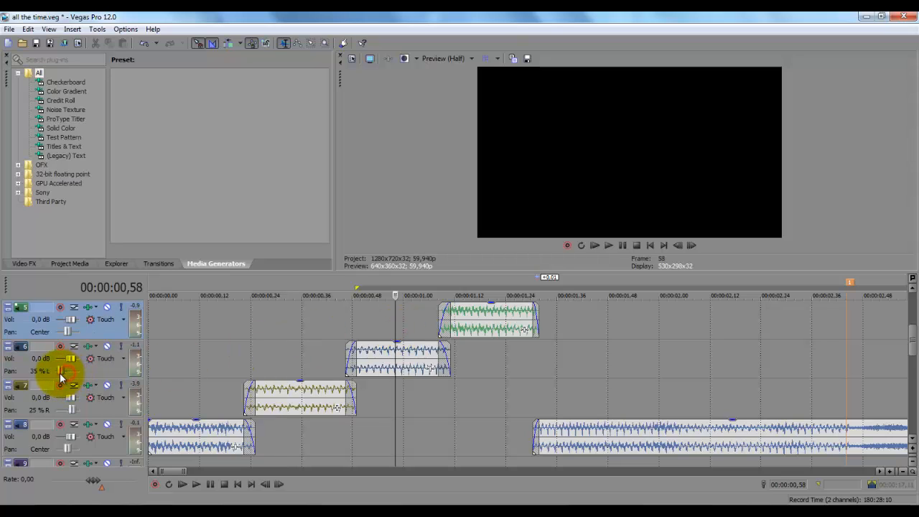
pyautogui.click(479, 318)
pyautogui.moveTo(69, 335); pyautogui.dragTo(76, 338)
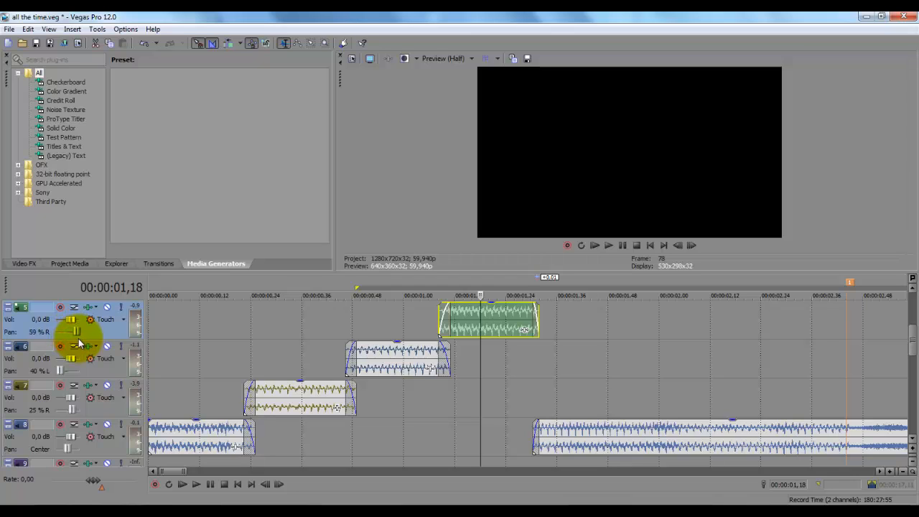
# Step: Play the project from the start to hear the panned music pieces
pyautogui.click(179, 352)
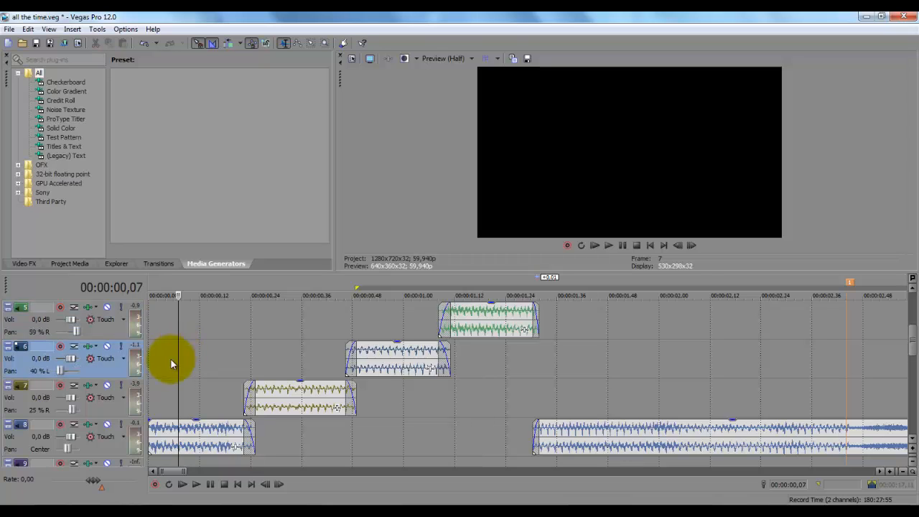
pyautogui.click(150, 372)
pyautogui.press('space')
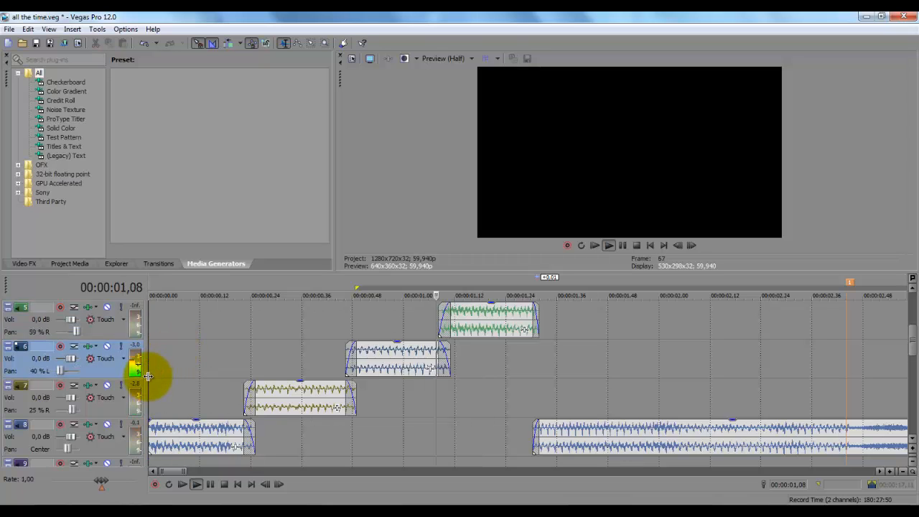
pyautogui.press('space')
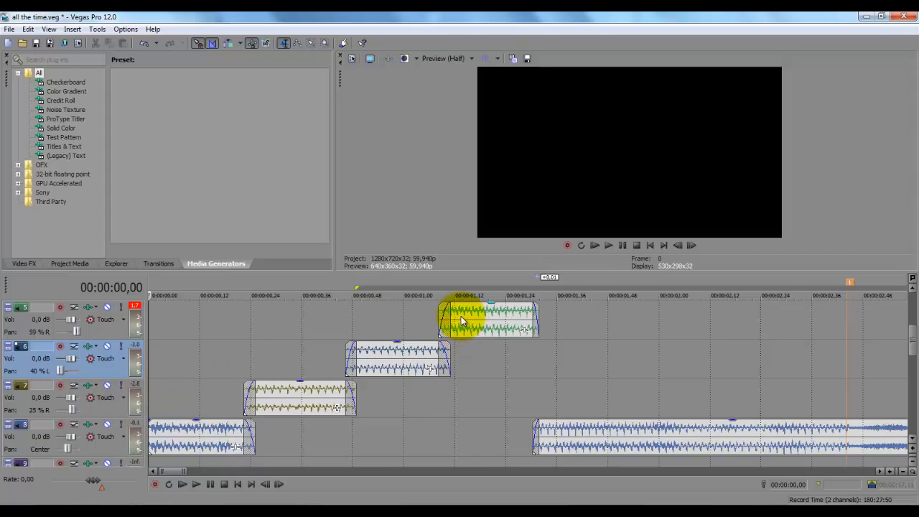
pyautogui.click(288, 357)
pyautogui.click(390, 311)
pyautogui.click(530, 311)
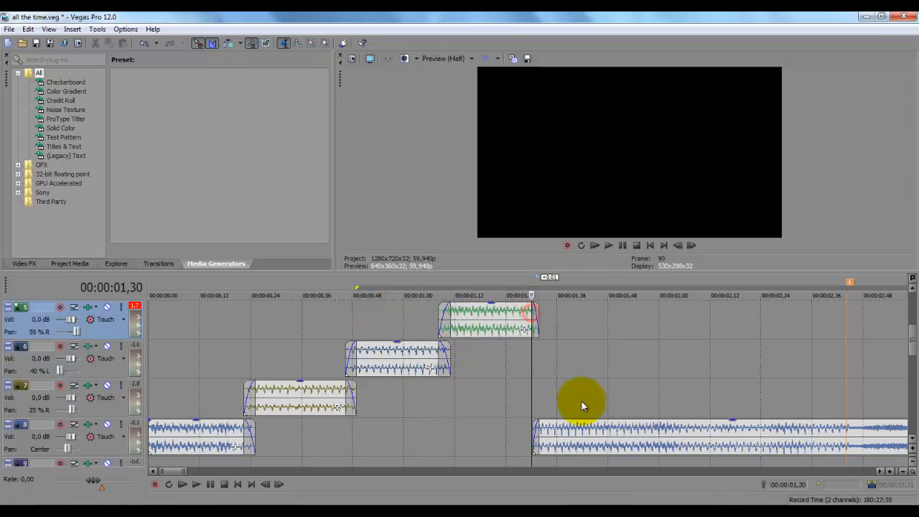
pyautogui.click(581, 406)
pyautogui.scroll(-5, 581, 406)
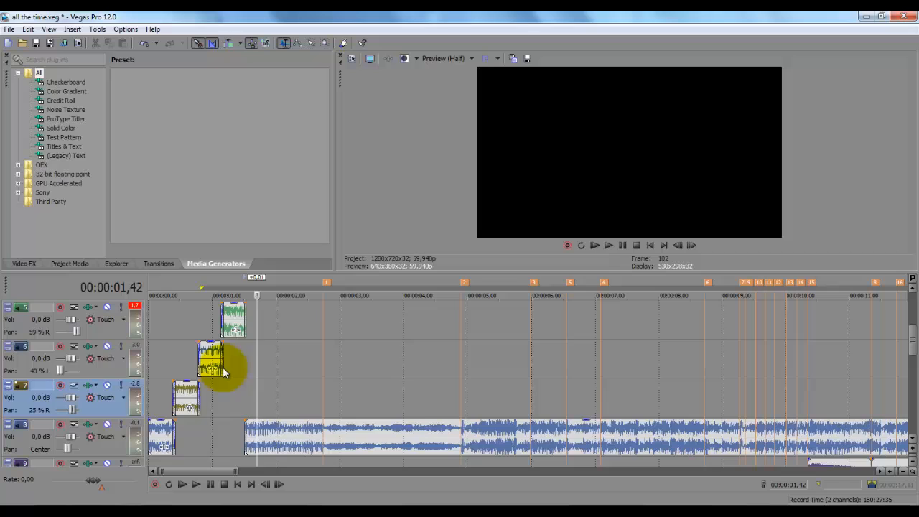
pyautogui.click(171, 368)
pyautogui.scroll(5, 171, 369)
pyautogui.click(171, 368)
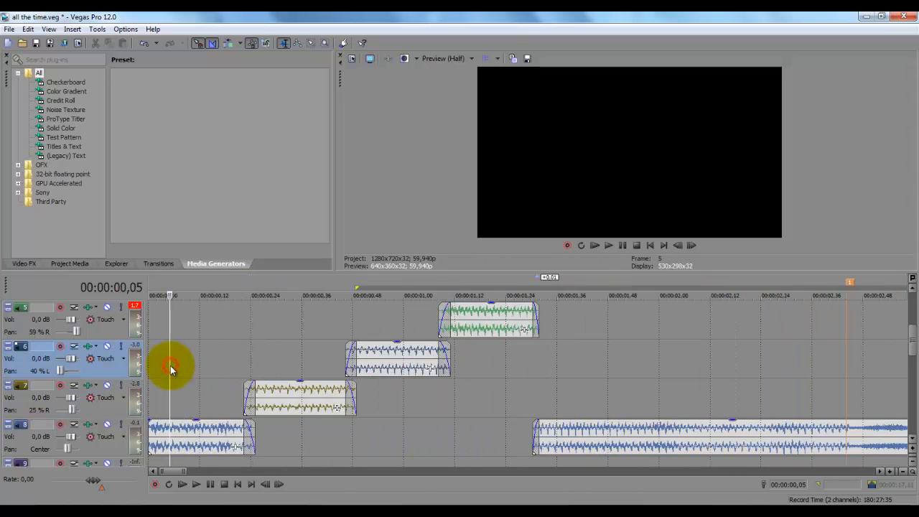
pyautogui.scroll(-5, 656, 355)
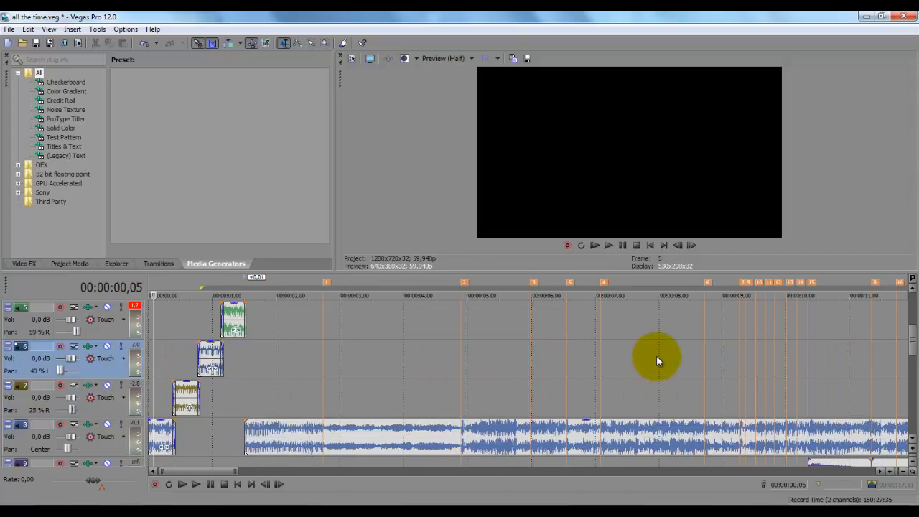
pyautogui.scroll(3, 657, 356)
pyautogui.click(524, 364)
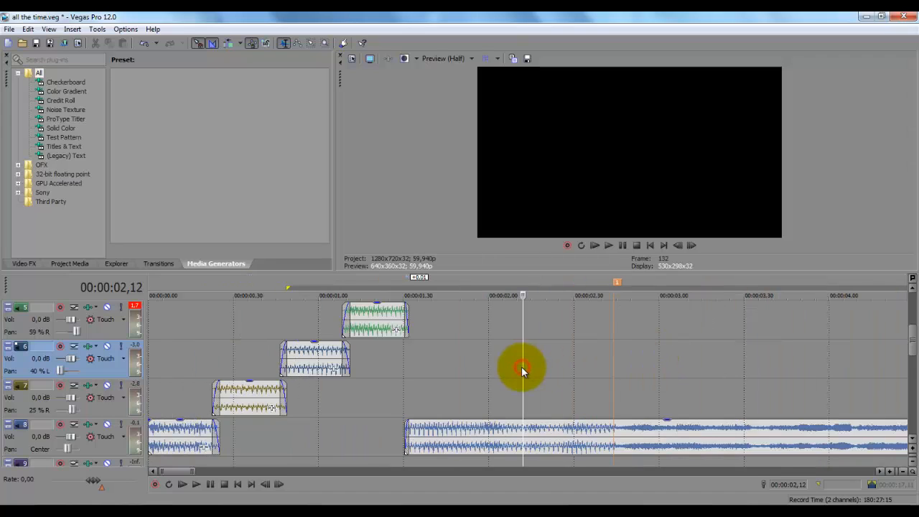
pyautogui.click(179, 359)
pyautogui.click(245, 354)
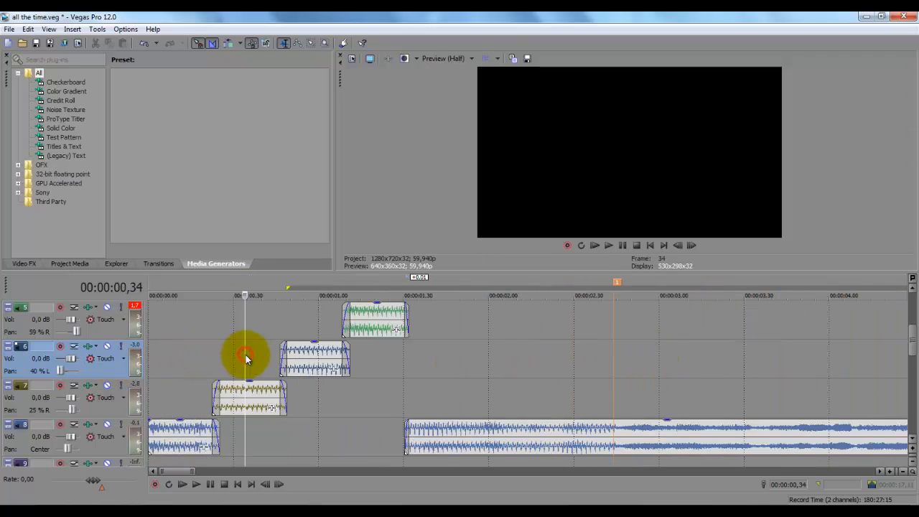
pyautogui.click(175, 385)
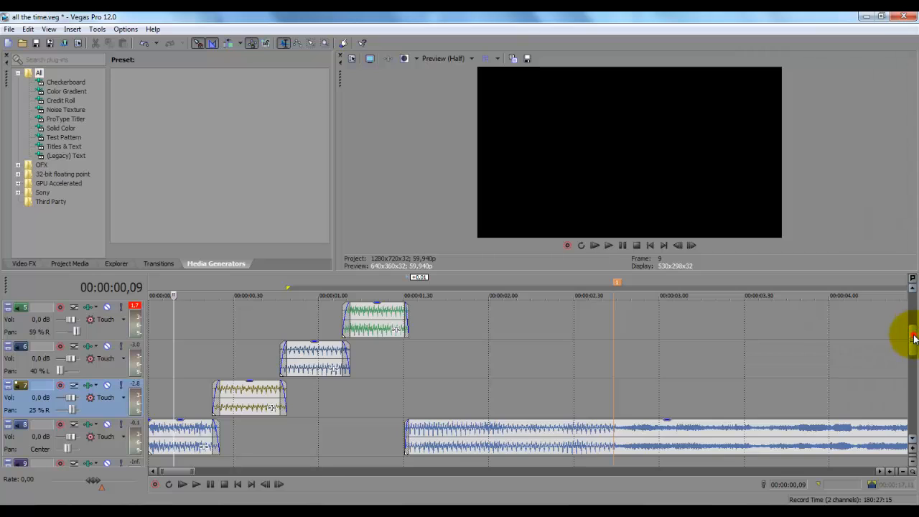
pyautogui.scroll(1, 914, 337)
pyautogui.scroll(-1, 915, 337)
pyautogui.scroll(-3, 815, 345)
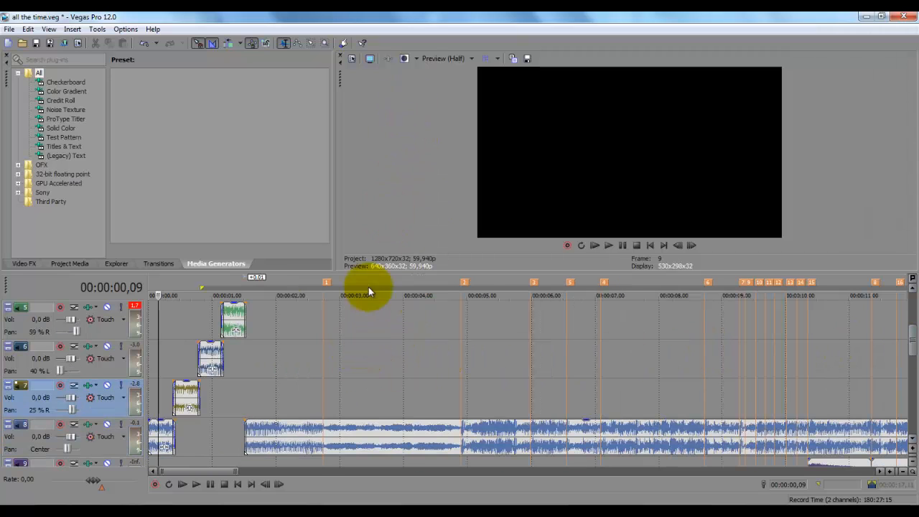
pyautogui.click(180, 328)
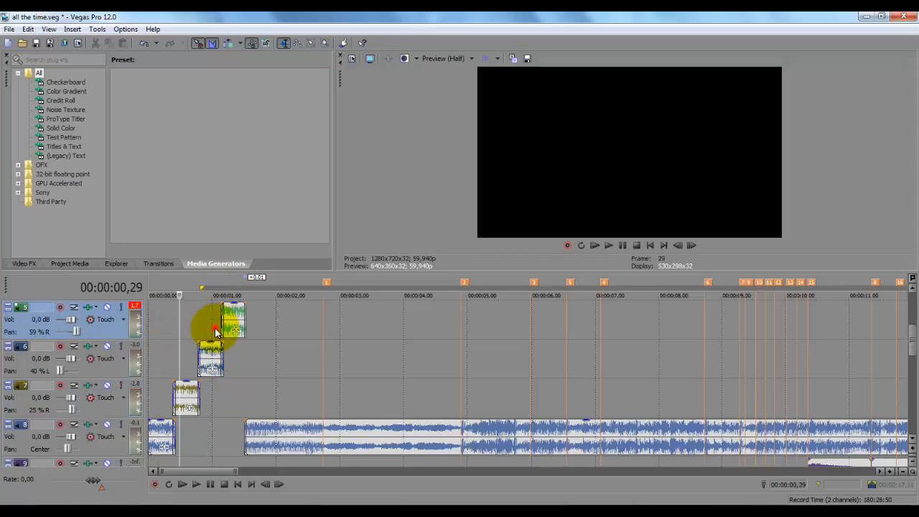
pyautogui.click(232, 320)
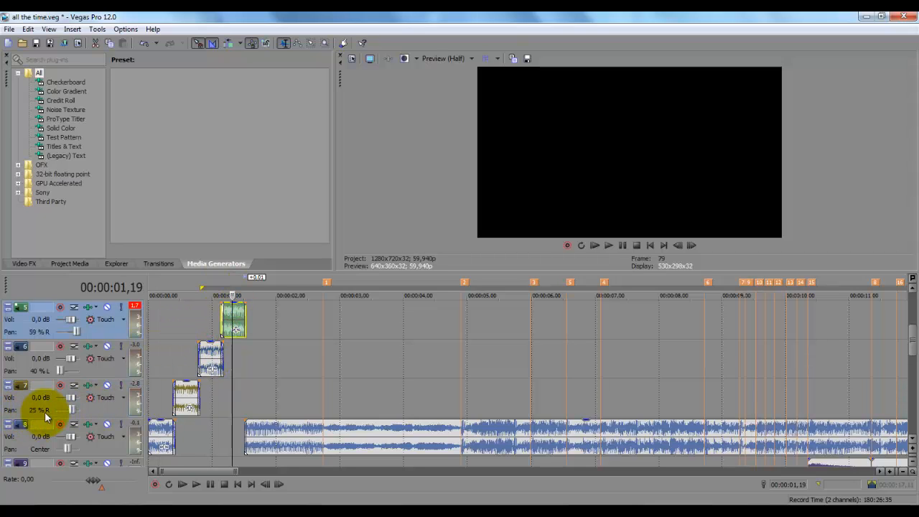
pyautogui.click(183, 350)
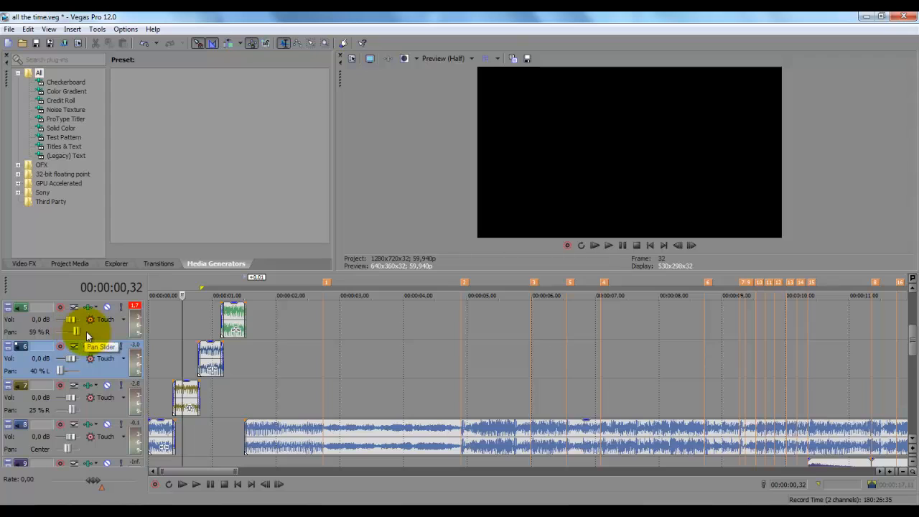
# Step: Try panning track 5 to 100 % right, and settle on 27 % right
pyautogui.moveTo(75, 332); pyautogui.dragTo(117, 335)
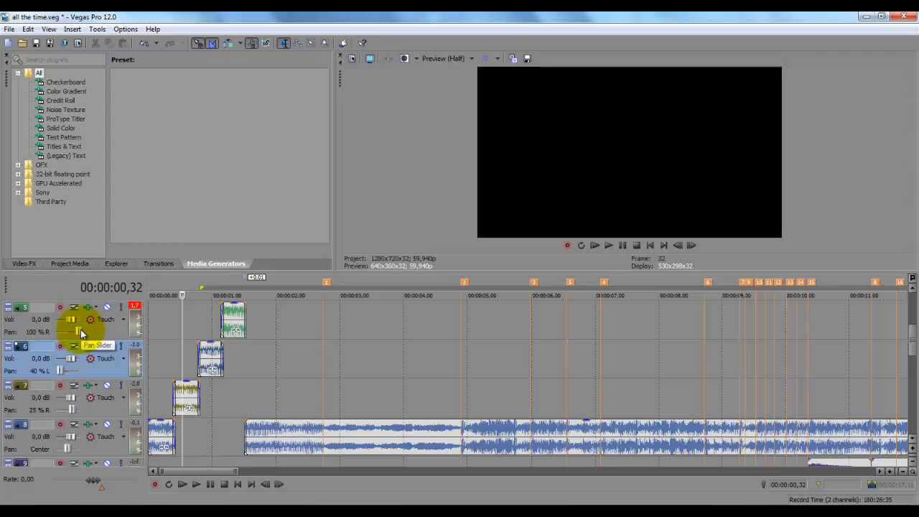
pyautogui.moveTo(81, 329); pyautogui.dragTo(73, 330)
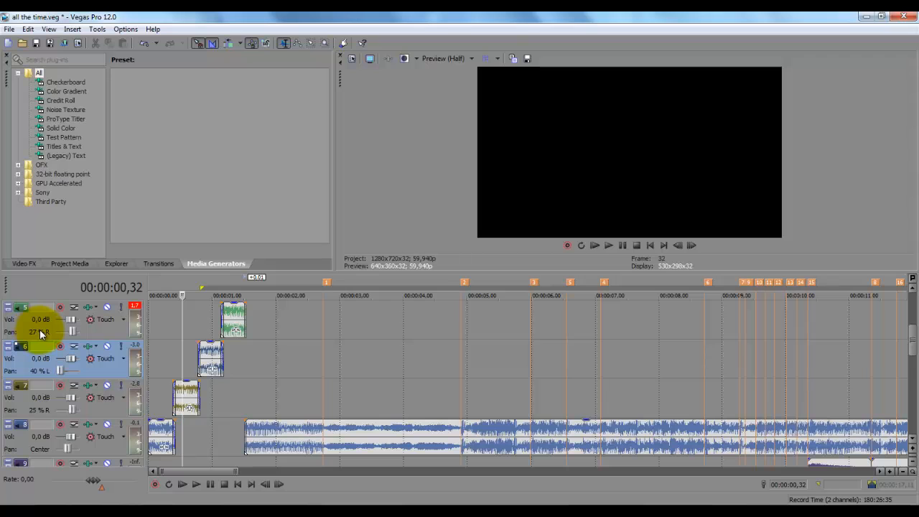
pyautogui.click(164, 332)
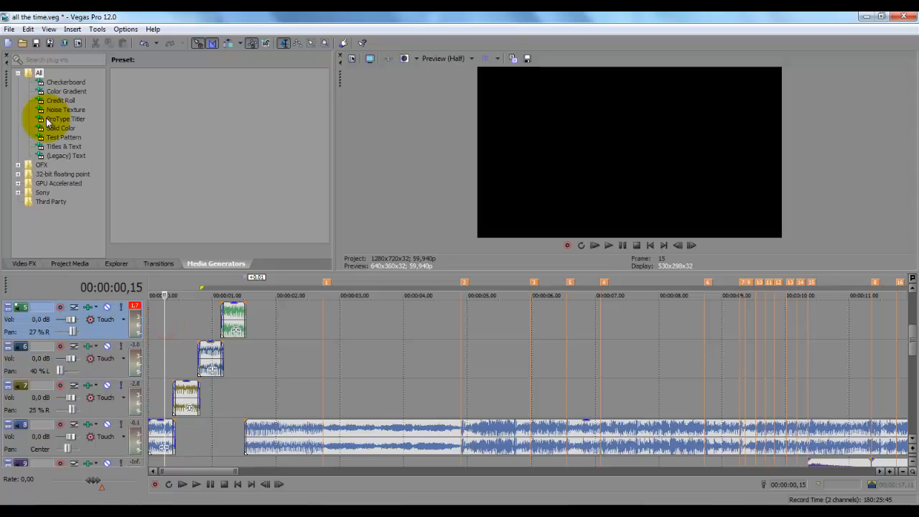
# Step: Set the project's master bus mode to 5.1 Surround in the audio properties and apply it
pyautogui.click(9, 29)
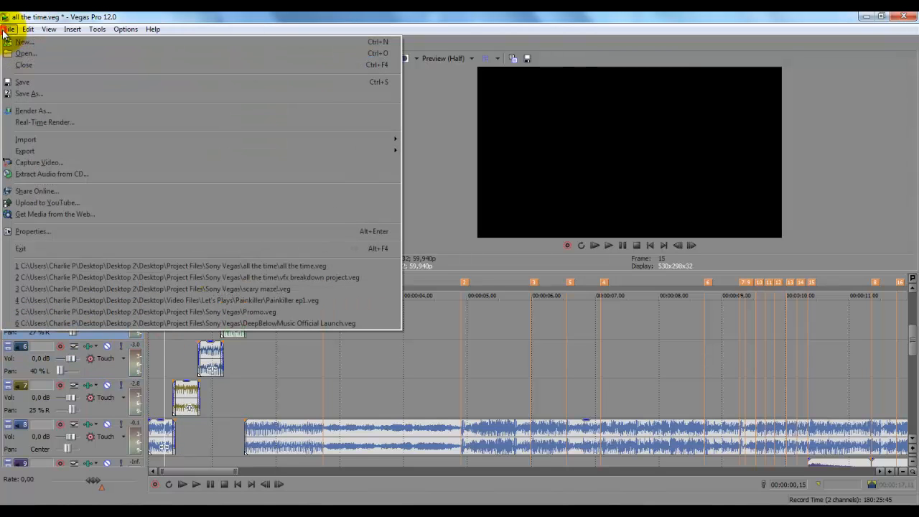
pyautogui.click(36, 231)
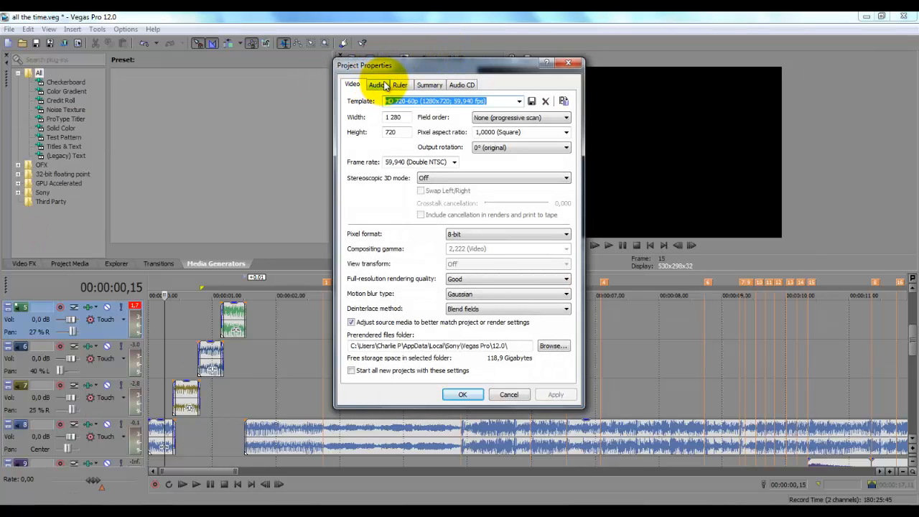
pyautogui.click(385, 85)
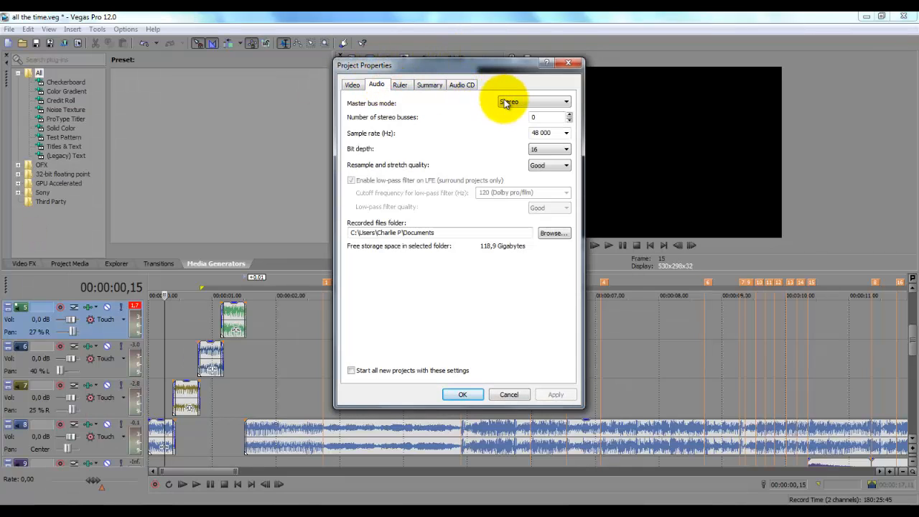
pyautogui.click(534, 102)
pyautogui.click(530, 119)
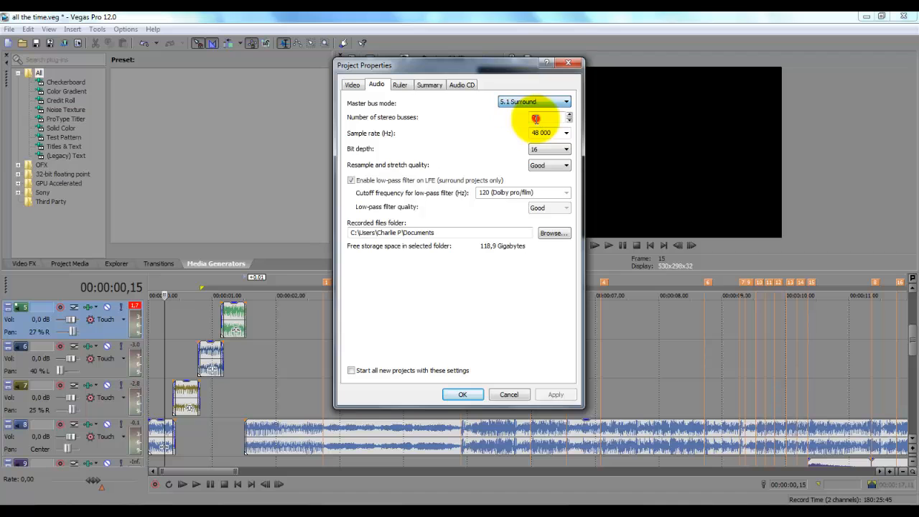
pyautogui.click(552, 394)
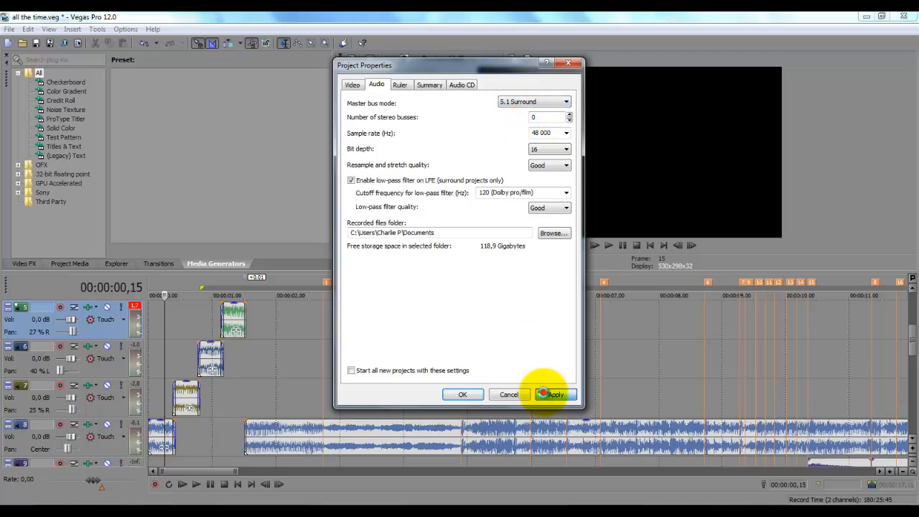
pyautogui.click(452, 394)
# Step: Move the surround pan of track 7 to 15 % right and 79 % rear, and shift tracks 6 and 5 toward the rear
pyautogui.click(160, 348)
pyautogui.scroll(5, 161, 348)
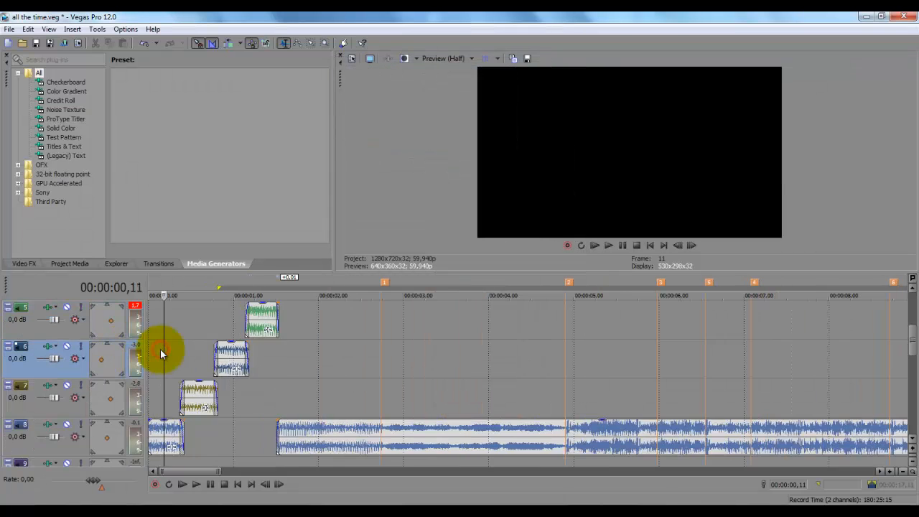
pyautogui.click(319, 354)
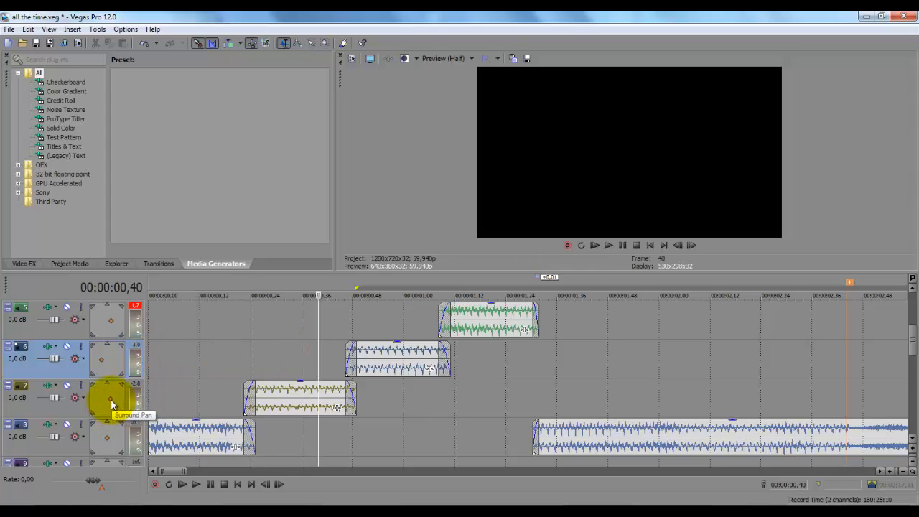
pyautogui.moveTo(111, 404)
pyautogui.mouseDown()
pyautogui.moveTo(104, 390)
pyautogui.moveTo(91, 398)
pyautogui.moveTo(96, 414)
pyautogui.moveTo(116, 413)
pyautogui.moveTo(96, 394)
pyautogui.moveTo(95, 406)
pyautogui.moveTo(117, 401)
pyautogui.moveTo(97, 405)
pyautogui.moveTo(106, 391)
pyautogui.moveTo(97, 396)
pyautogui.moveTo(113, 394)
pyautogui.moveTo(100, 408)
pyautogui.moveTo(110, 411)
pyautogui.mouseUp()
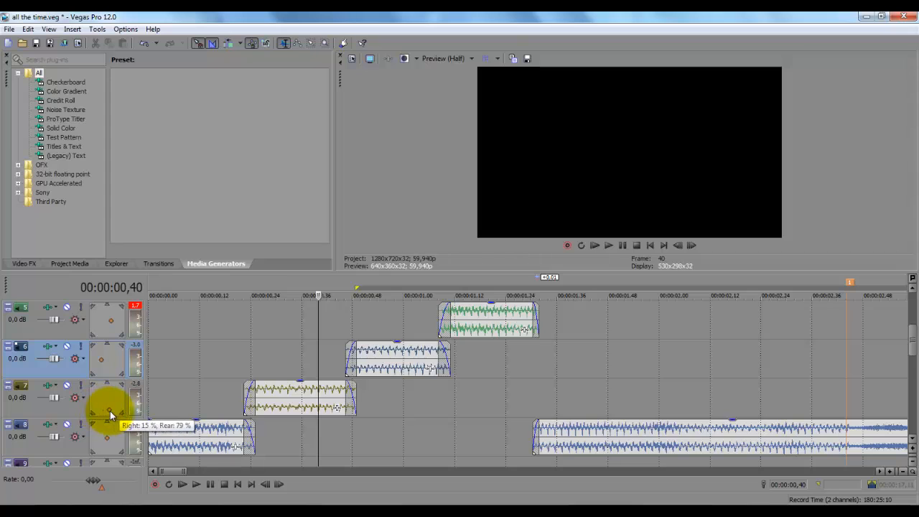
pyautogui.click(104, 361)
pyautogui.moveTo(104, 374)
pyautogui.mouseDown()
pyautogui.moveTo(101, 363)
pyautogui.moveTo(108, 374)
pyautogui.mouseUp()
pyautogui.moveTo(110, 327); pyautogui.dragTo(104, 332)
# Step: Play the music pieces twice from 00:00:00,06 to hear the rear surround panning
pyautogui.click(173, 360)
pyautogui.scroll(-5, 173, 356)
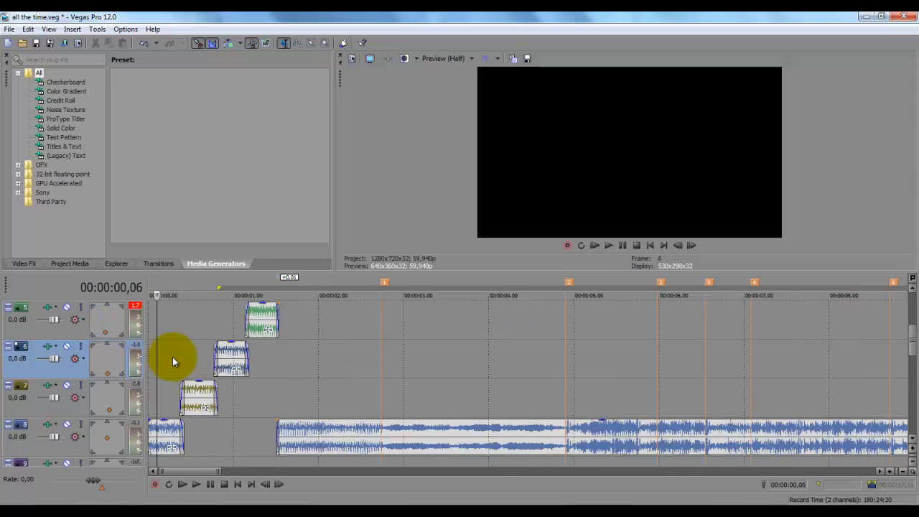
pyautogui.press('space')
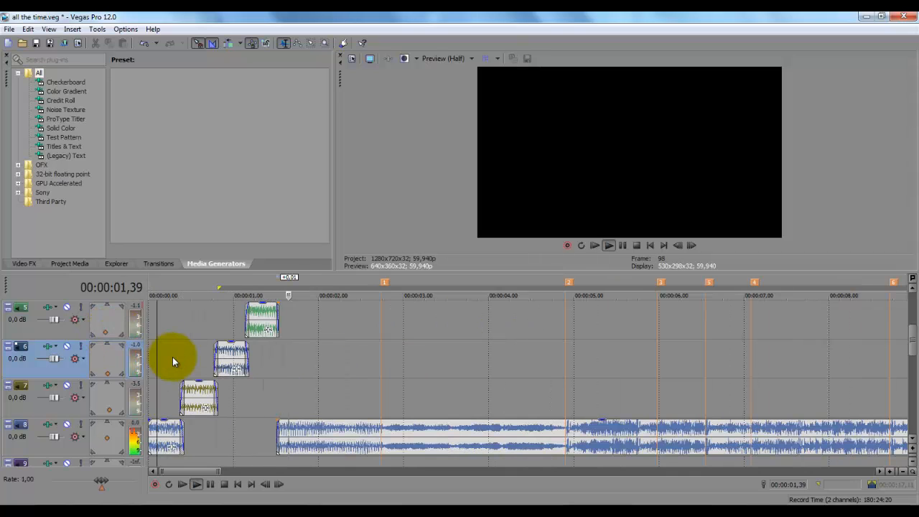
pyautogui.press('space')
pyautogui.press('space')
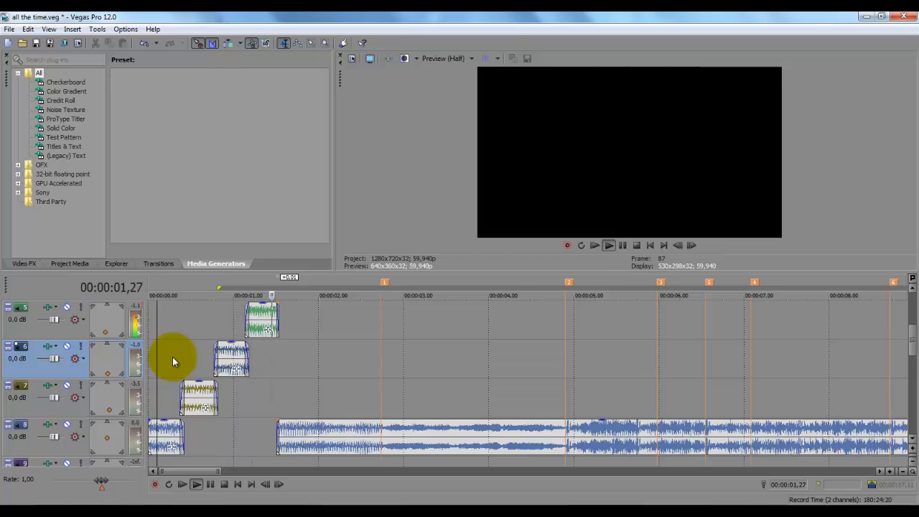
pyautogui.press('space')
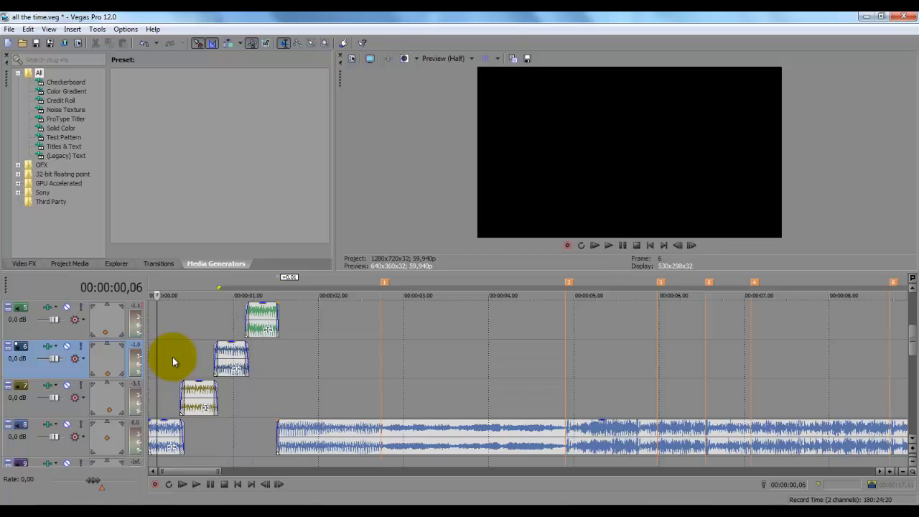
# Step: Move the surround pan points of tracks 5, 6 and 7 forward from the rear toward the centre
pyautogui.scroll(3, 173, 357)
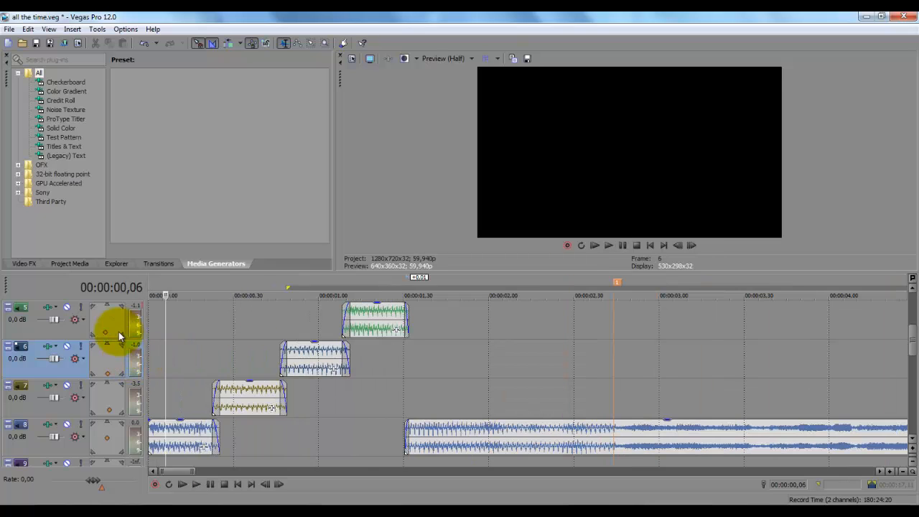
pyautogui.moveTo(105, 332)
pyautogui.mouseDown()
pyautogui.moveTo(99, 322)
pyautogui.moveTo(107, 320)
pyautogui.moveTo(108, 333)
pyautogui.mouseUp()
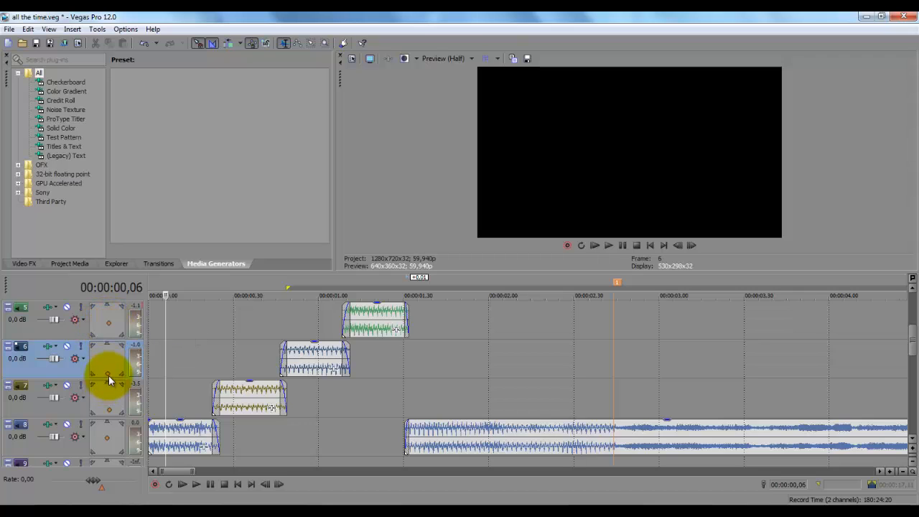
pyautogui.moveTo(107, 373); pyautogui.dragTo(109, 369)
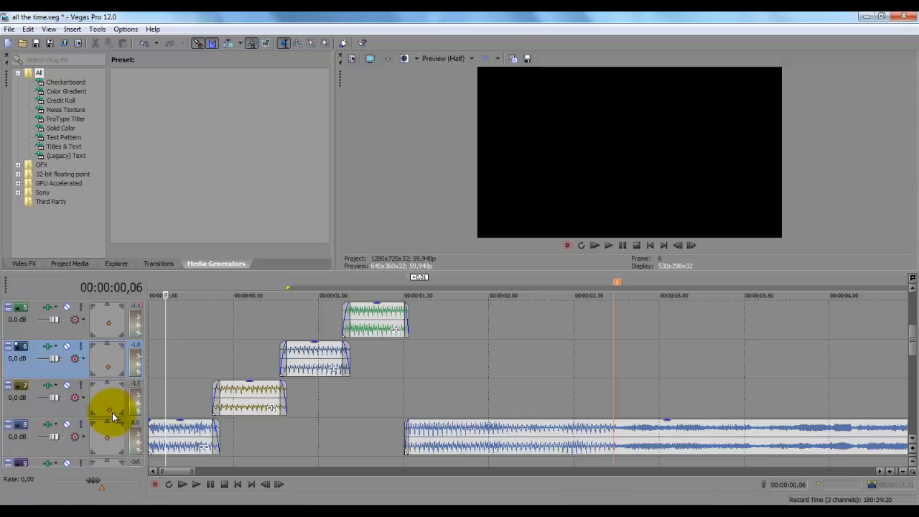
pyautogui.moveTo(112, 412); pyautogui.dragTo(108, 400)
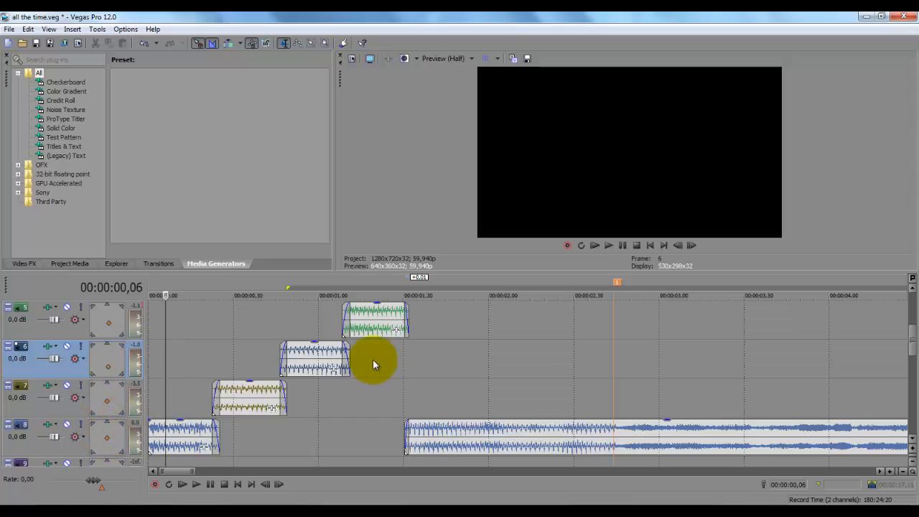
pyautogui.click(188, 330)
pyautogui.click(273, 326)
pyautogui.click(342, 319)
pyautogui.click(364, 318)
pyautogui.scroll(-2, 364, 318)
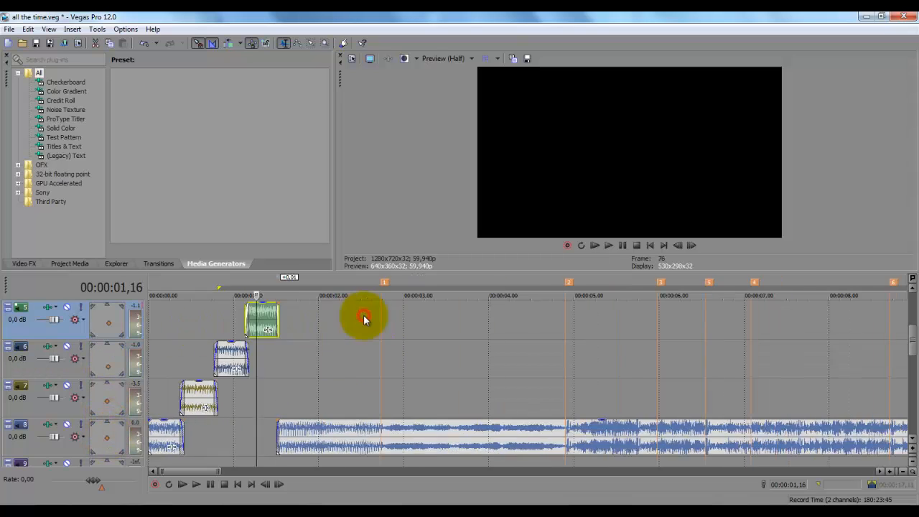
pyautogui.scroll(-1, 364, 318)
pyautogui.click(270, 350)
pyautogui.click(187, 366)
pyautogui.scroll(4, 188, 366)
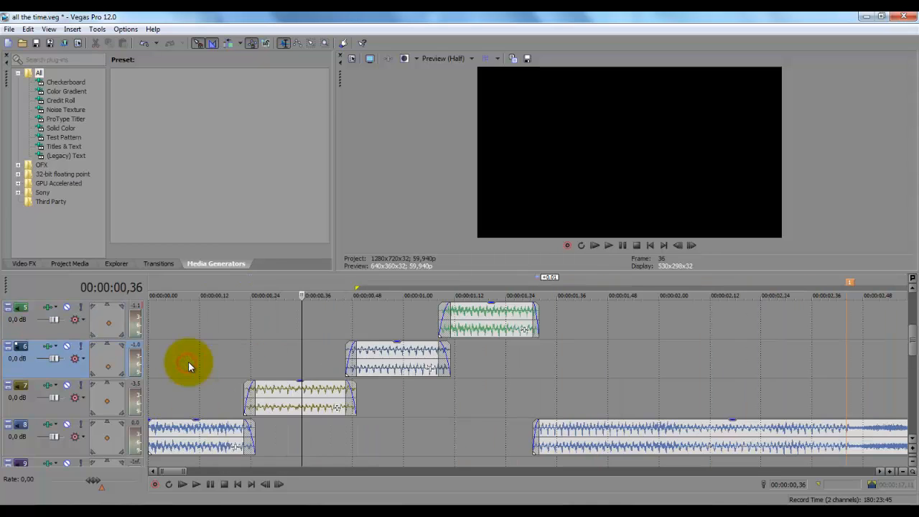
pyautogui.scroll(-4, 188, 366)
# Step: Go to marker 23 at 00:00:18,00 and examine the short music cuts on track 8 and the video clips above them
pyautogui.click(468, 440)
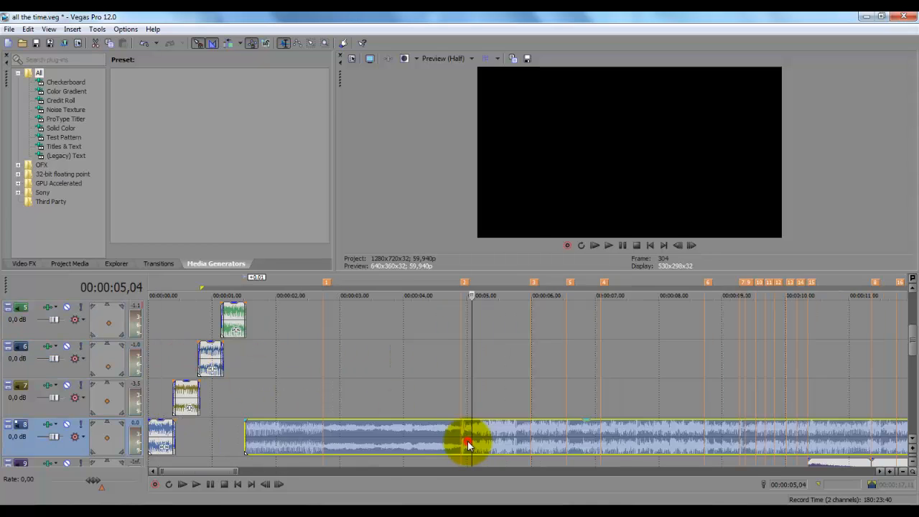
pyautogui.scroll(-4, 468, 445)
pyautogui.click(433, 392)
pyautogui.press('space')
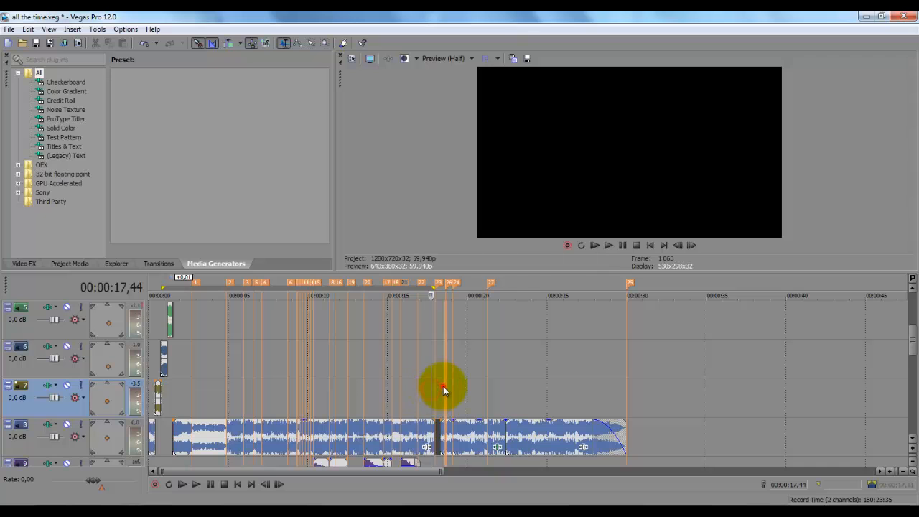
pyautogui.click(435, 393)
pyautogui.scroll(8, 435, 388)
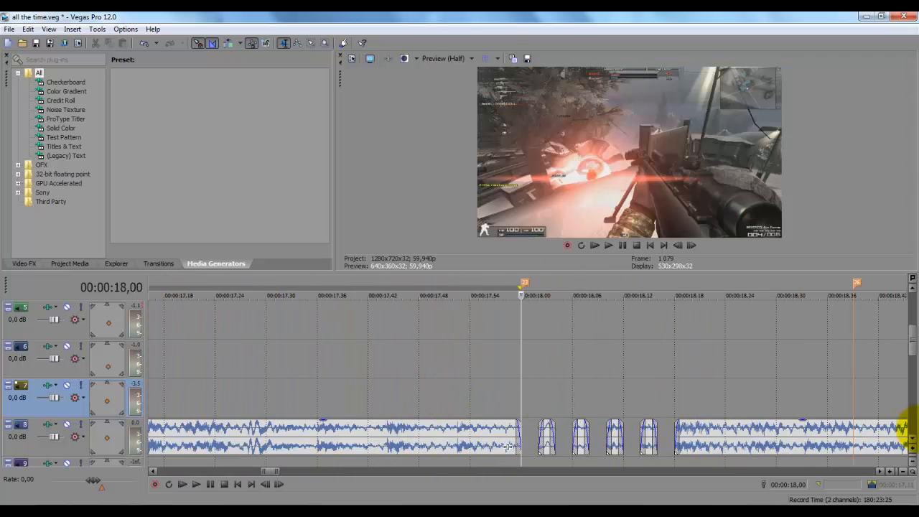
pyautogui.moveTo(911, 345); pyautogui.dragTo(912, 308)
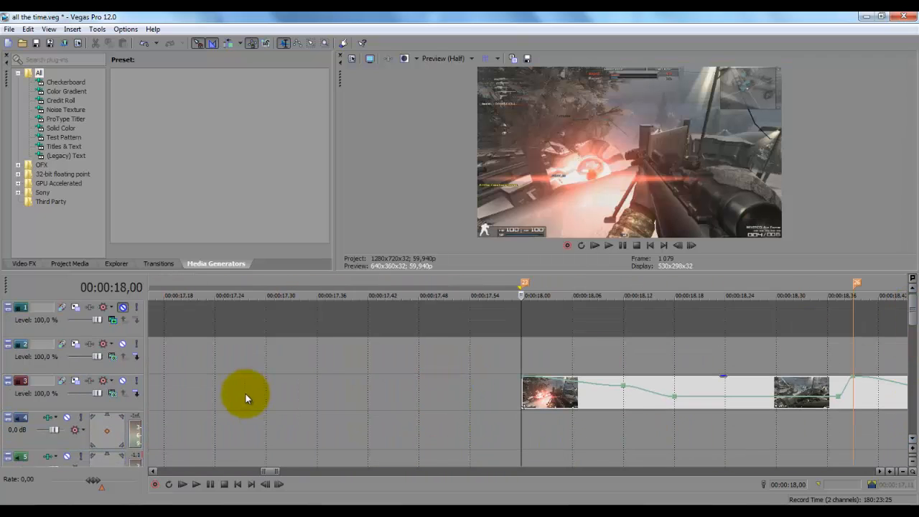
pyautogui.scroll(-3, 246, 395)
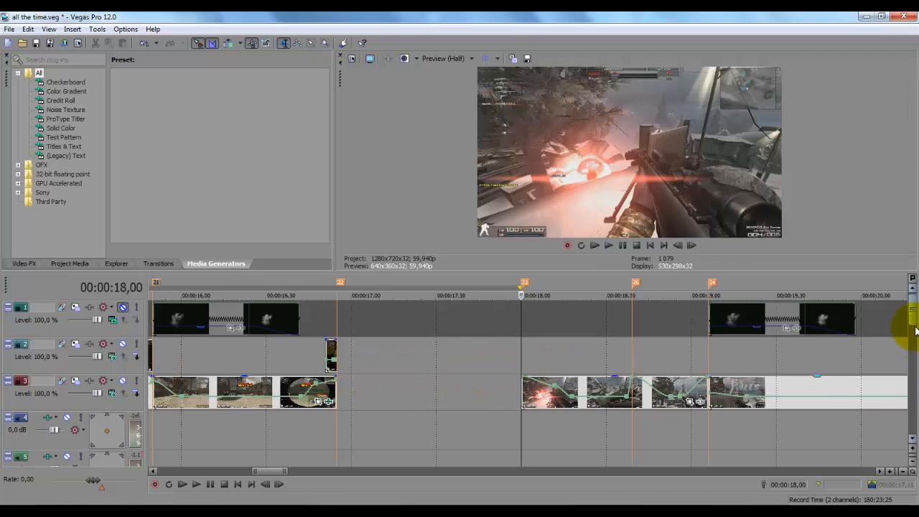
# Step: Play the music on track 8 across marker 23 to hear the short stuttering cuts
pyautogui.moveTo(903, 328); pyautogui.dragTo(903, 364)
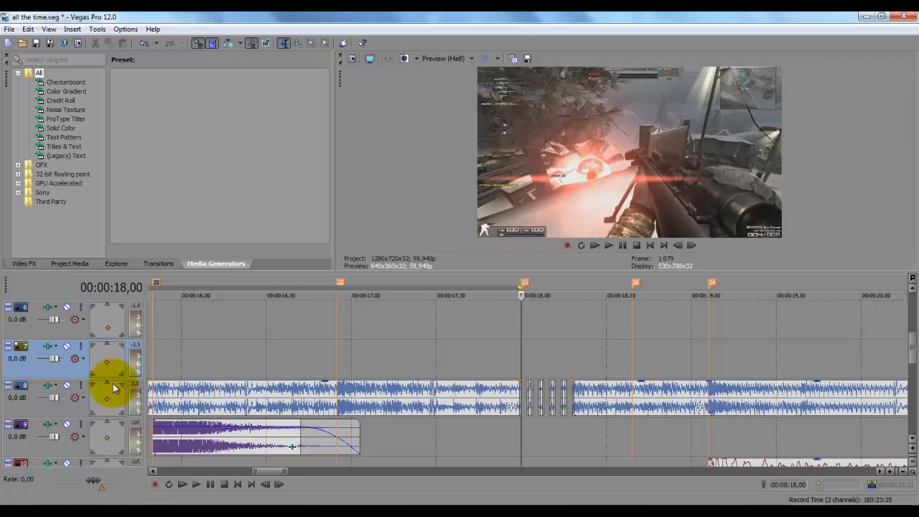
pyautogui.click(410, 364)
pyautogui.press('space')
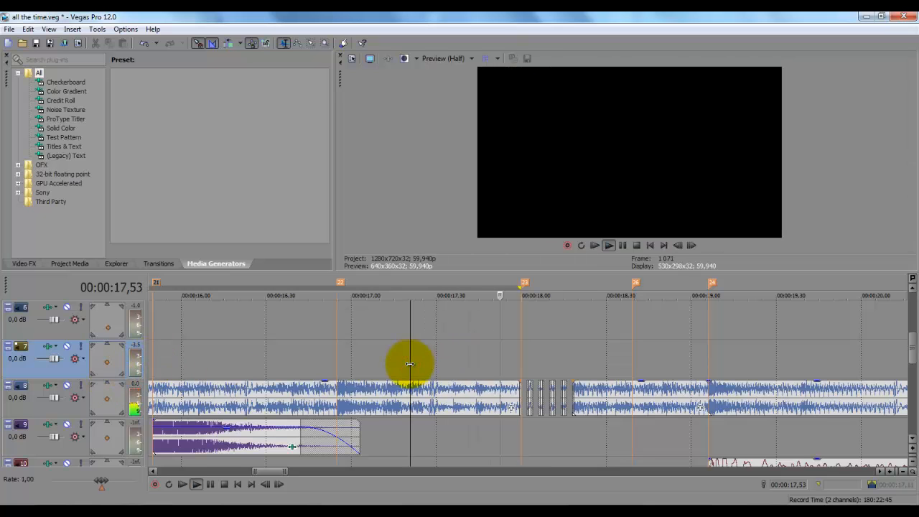
pyautogui.press('space')
pyautogui.click(495, 353)
pyautogui.press('space')
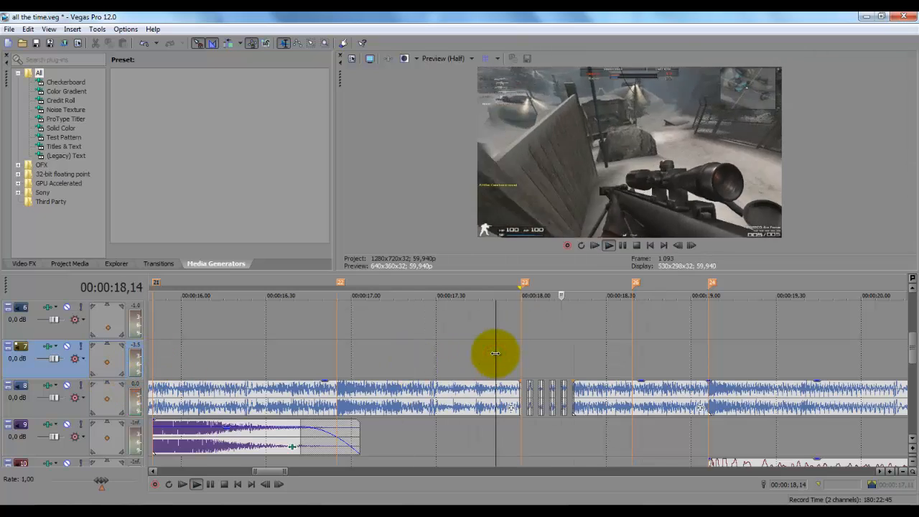
pyautogui.press('space')
pyautogui.press('space')
pyautogui.press('space')
# Step: Add a black Solid Color event to track 2, starting at marker 23 (00:00:18,00)
pyautogui.moveTo(911, 352); pyautogui.dragTo(911, 305)
pyautogui.click(524, 364)
pyautogui.rightClick(534, 363)
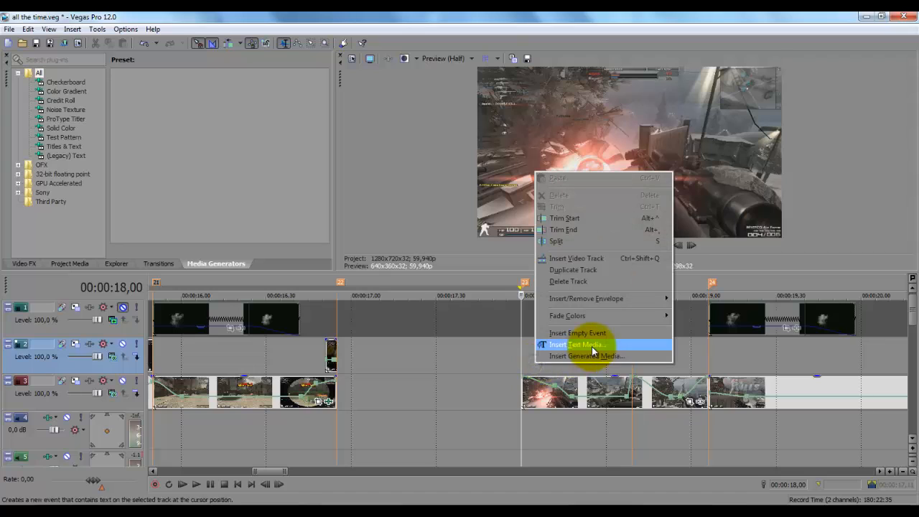
pyautogui.click(208, 264)
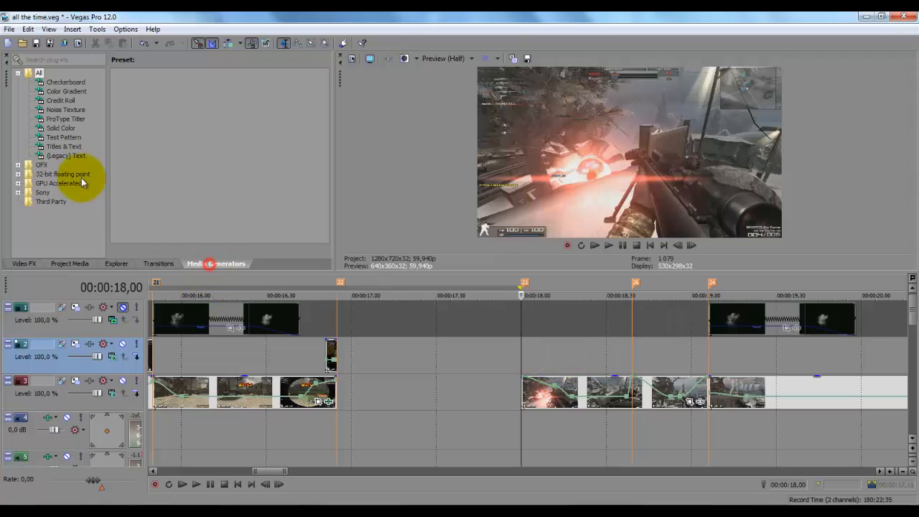
pyautogui.click(60, 128)
pyautogui.click(205, 95)
pyautogui.moveTo(205, 95); pyautogui.dragTo(530, 366)
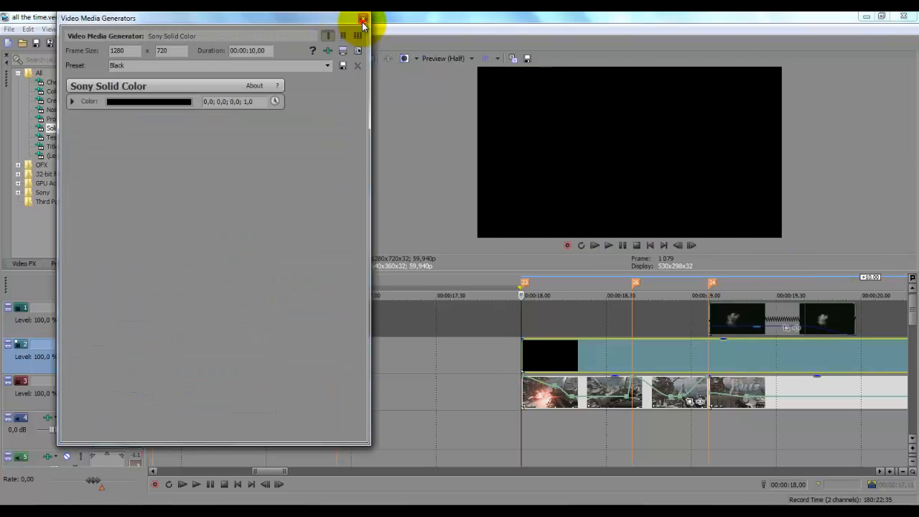
pyautogui.click(362, 24)
# Step: Split the music on track 8 every two frames from marker 26 at 00:00:18,39 to 00:00:18,49
pyautogui.moveTo(910, 318); pyautogui.dragTo(905, 369)
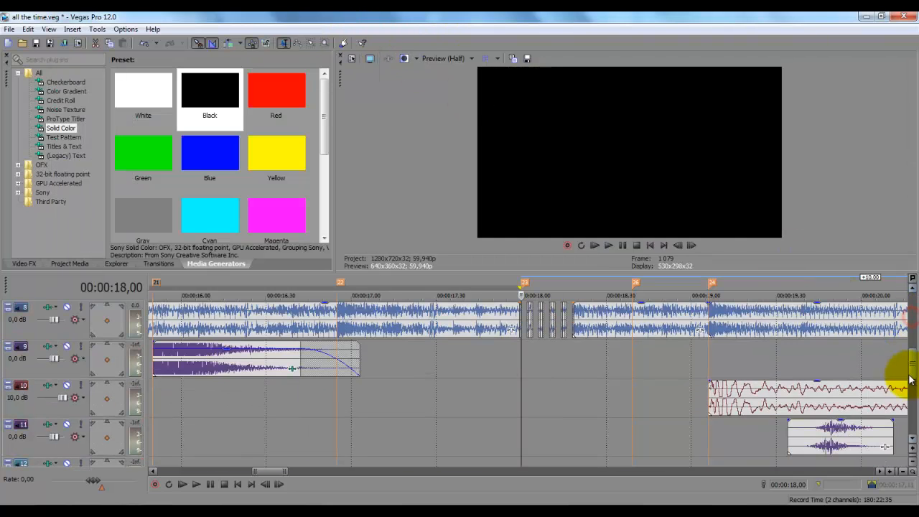
pyautogui.click(633, 325)
pyautogui.scroll(3, 636, 326)
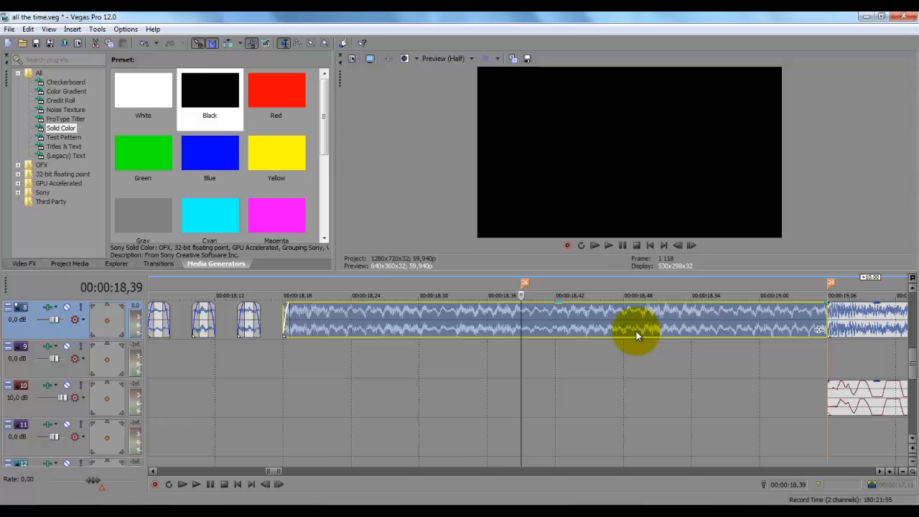
pyautogui.press('s')
pyautogui.press('Right')
pyautogui.press('s')
pyautogui.press('Right')
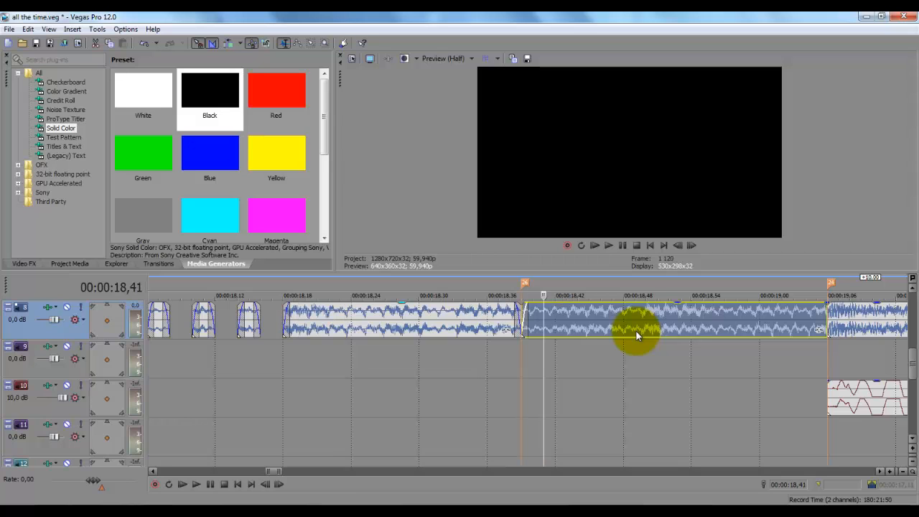
pyautogui.press('s')
pyautogui.press('Right')
pyautogui.press('s')
pyautogui.press('Right')
pyautogui.press('s')
pyautogui.press('Right')
pyautogui.press('Right')
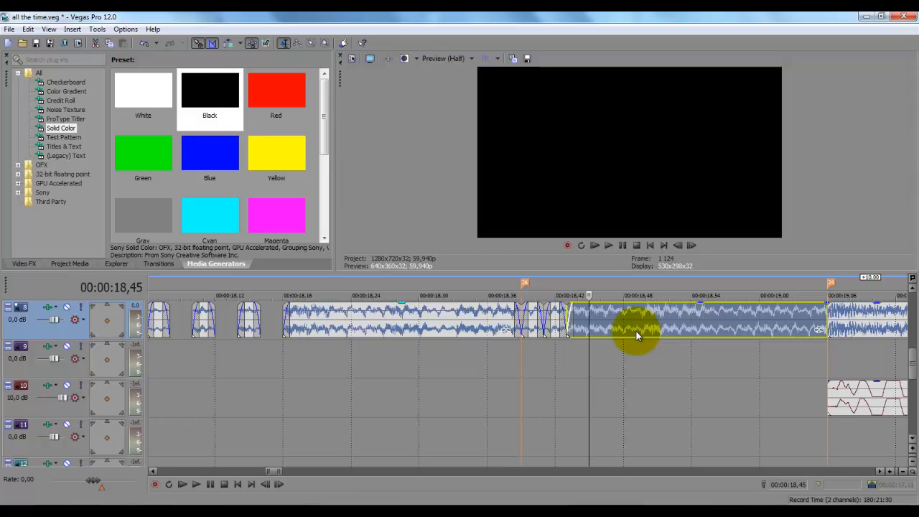
pyautogui.press('s')
pyautogui.press('Right')
pyautogui.press('Right')
pyautogui.press('s')
pyautogui.press('Right')
pyautogui.press('Right')
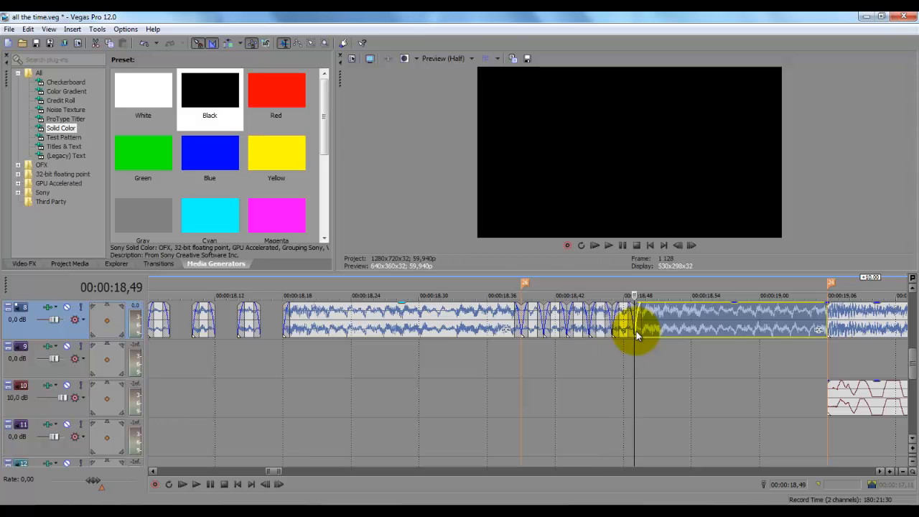
# Step: Delete every other two-frame music slice after marker 26 on track 8, starting with the first
pyautogui.click(533, 317)
pyautogui.press('Delete')
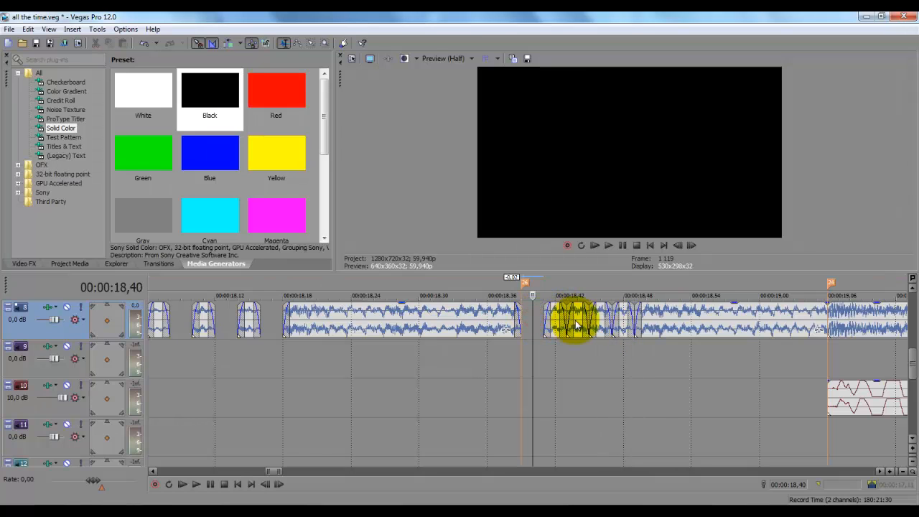
pyautogui.click(578, 322)
pyautogui.press('Delete')
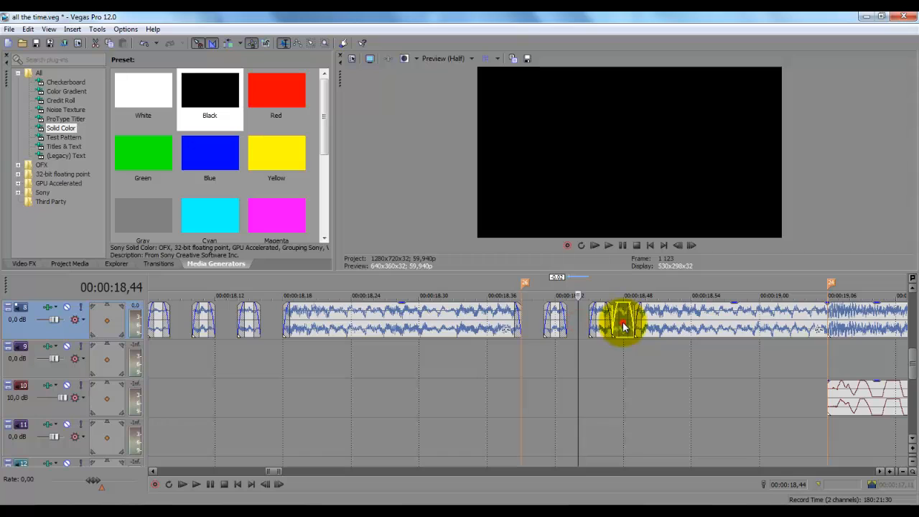
pyautogui.click(622, 321)
pyautogui.scroll(-3, 621, 321)
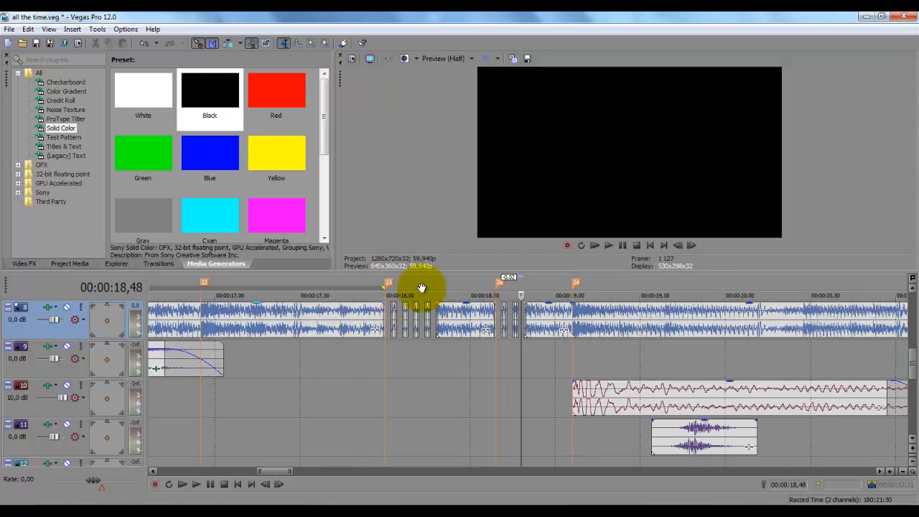
# Step: Split the black event on track 2 every two frames from 00:00:18,00 to 00:00:18,12
pyautogui.click(382, 284)
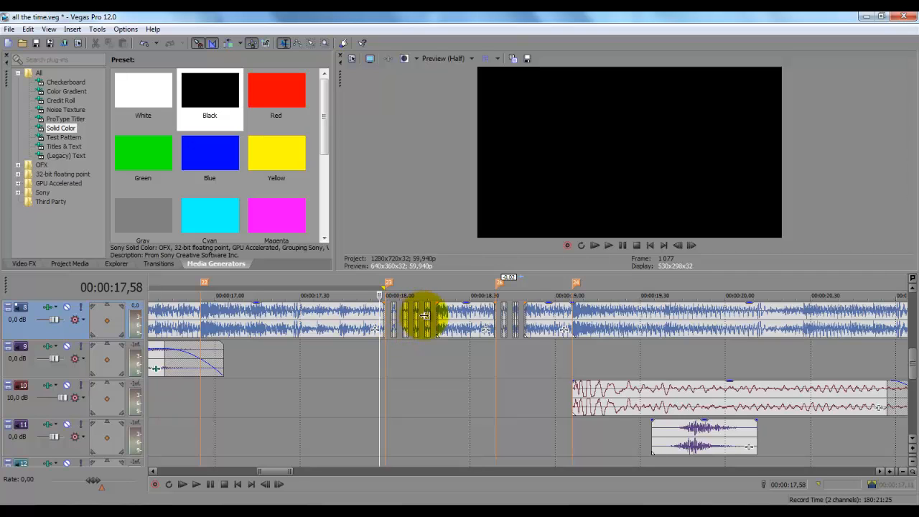
pyautogui.scroll(3, 906, 352)
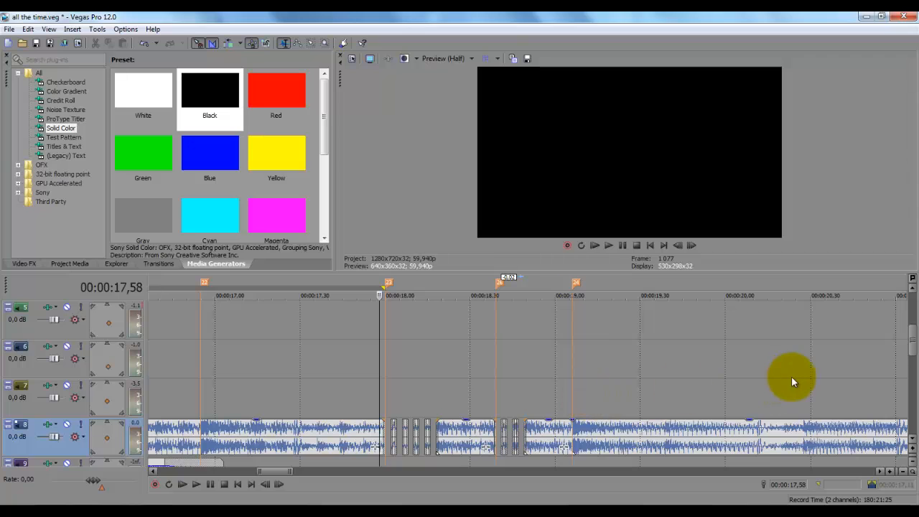
pyautogui.click(386, 389)
pyautogui.scroll(4, 911, 330)
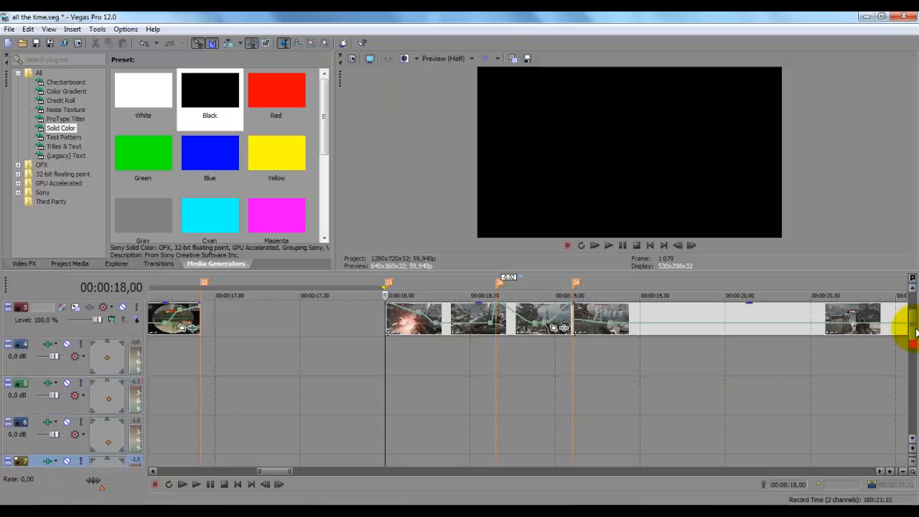
pyautogui.scroll(5, 469, 334)
pyautogui.click(524, 355)
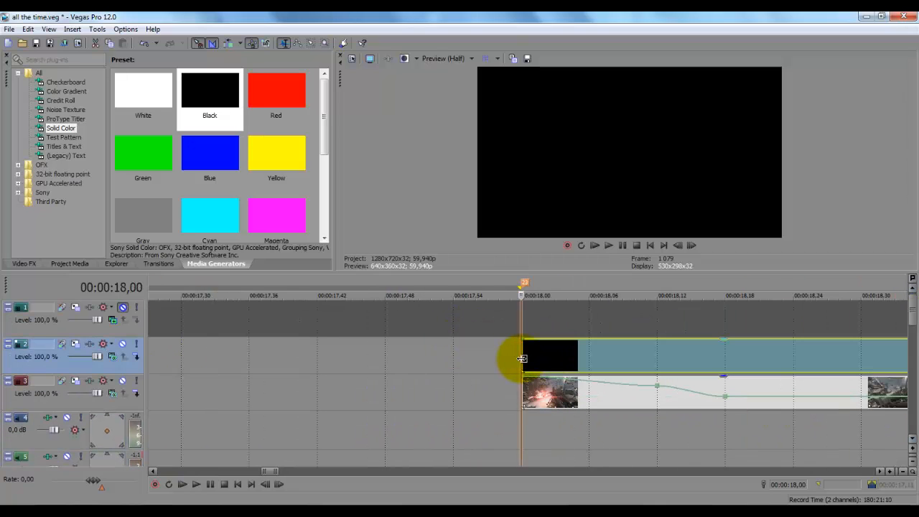
pyautogui.press('space')
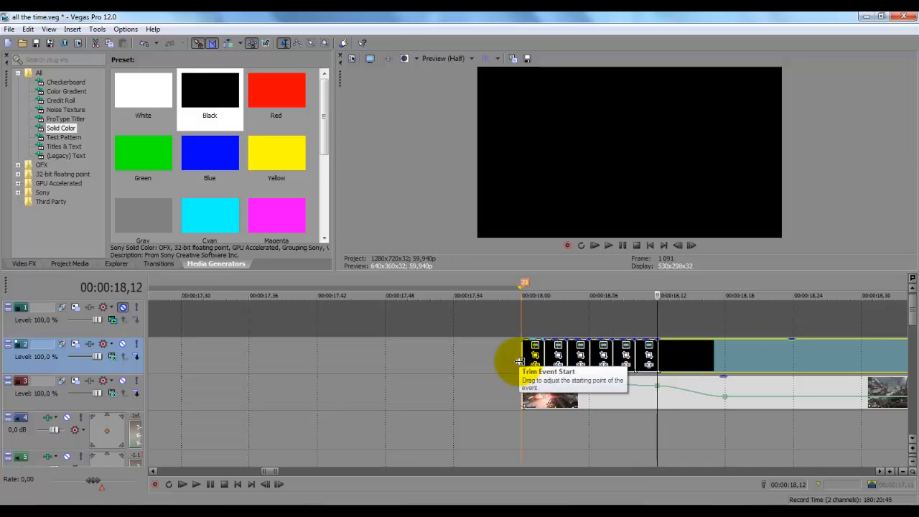
# Step: Delete the second, fourth and sixth two-frame black slices after marker 23 on track 2
pyautogui.click(544, 347)
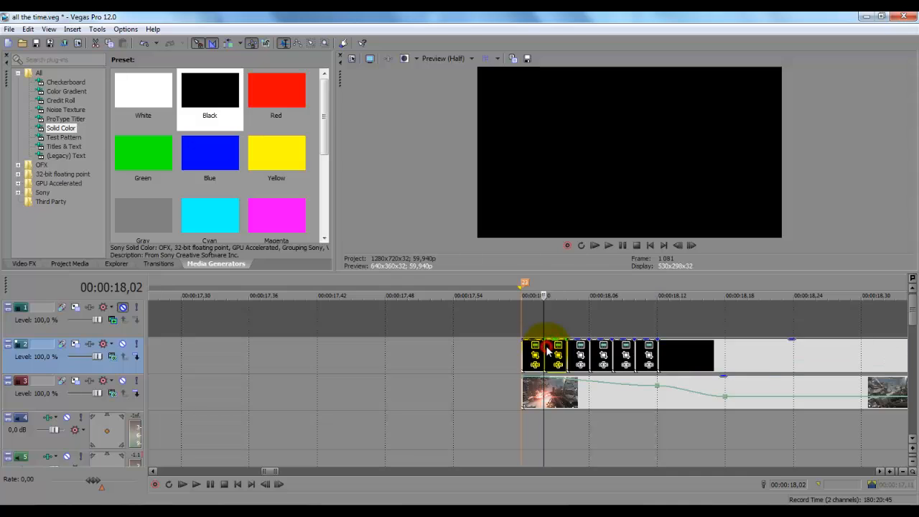
pyautogui.click(596, 354)
pyautogui.press('Delete')
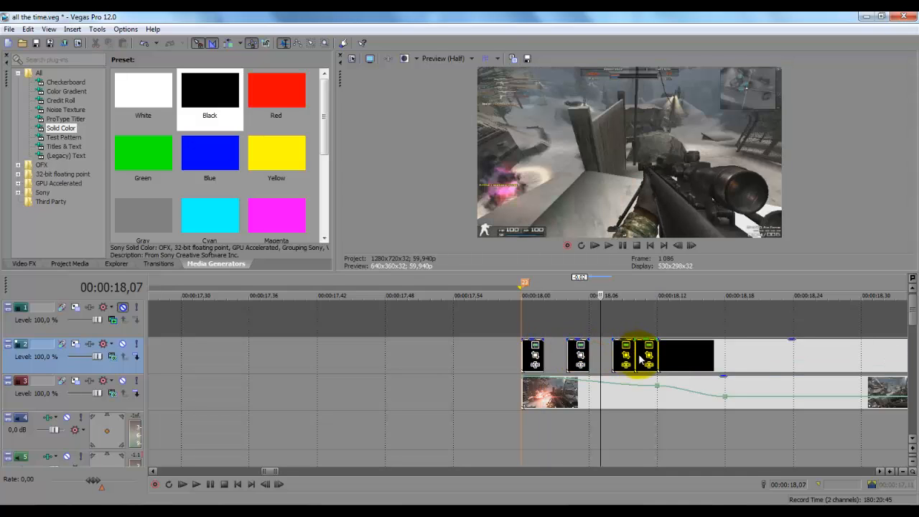
pyautogui.click(640, 354)
pyautogui.press('Delete')
pyautogui.press('Delete')
# Step: Split the remaining black event on track 2 at 00:00:18,14, 00:00:18,16 and 00:00:18,18
pyautogui.click(659, 331)
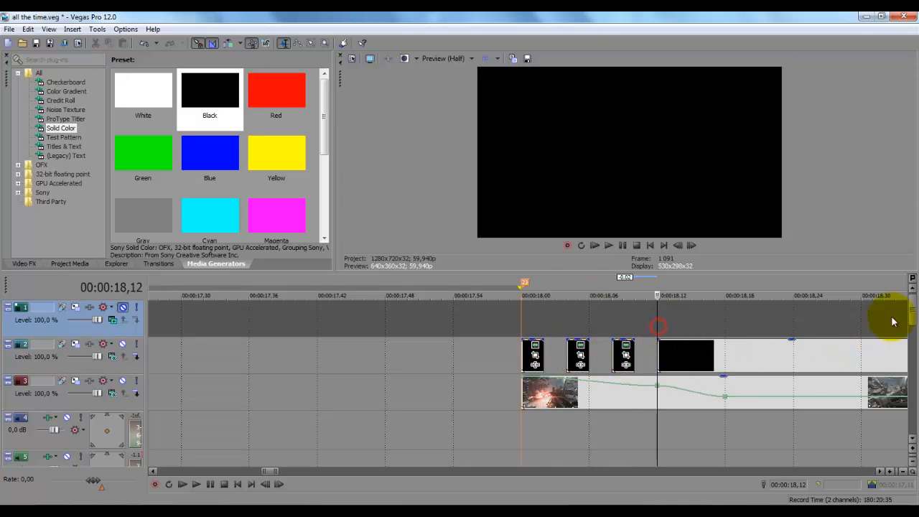
pyautogui.moveTo(909, 319)
pyautogui.mouseDown()
pyautogui.moveTo(909, 338)
pyautogui.moveTo(906, 318)
pyautogui.mouseUp()
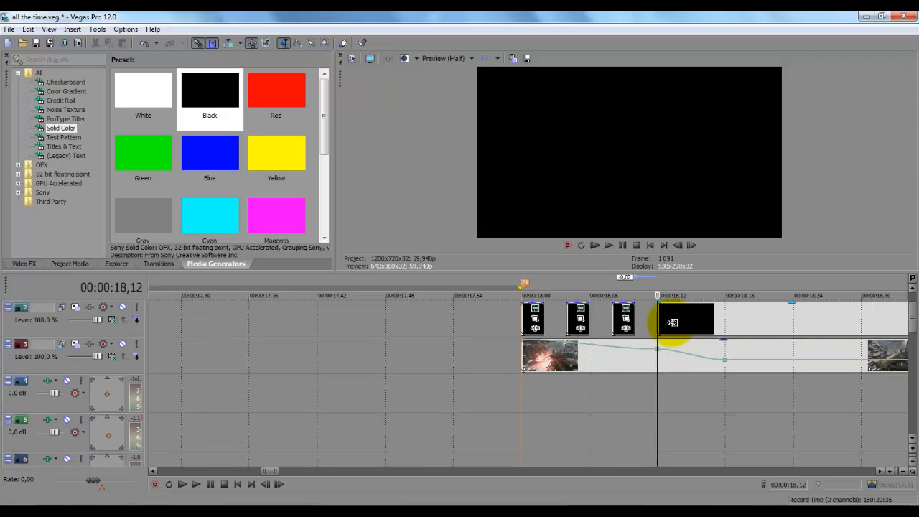
pyautogui.click(660, 322)
pyautogui.press('Right')
pyautogui.press('Right')
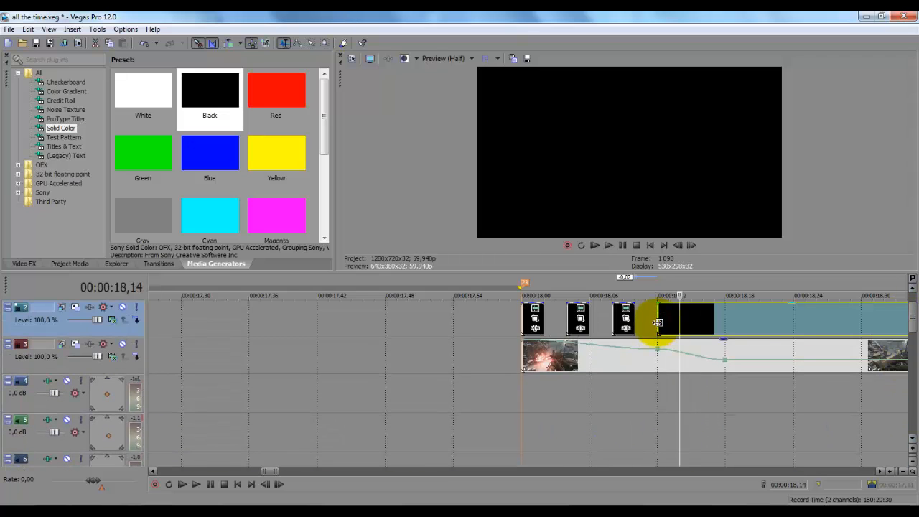
pyautogui.press('s')
pyautogui.press('Right')
pyautogui.press('Right')
pyautogui.press('s')
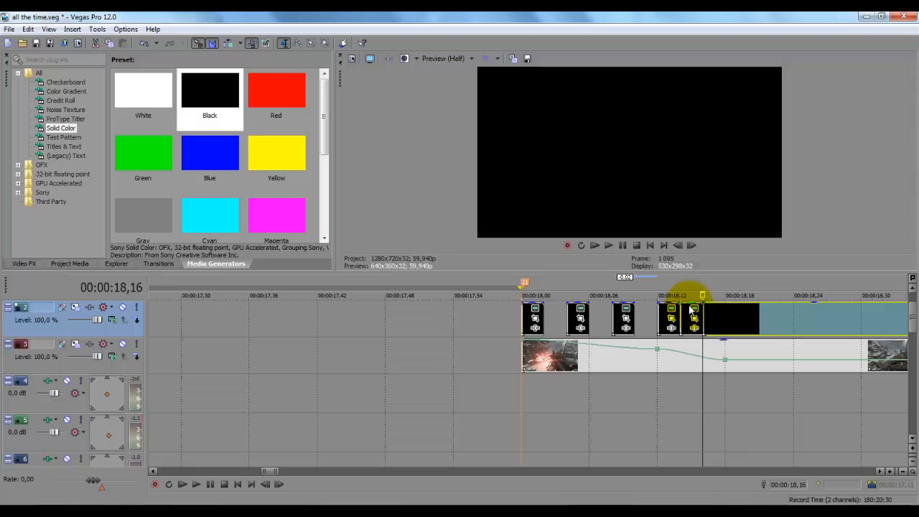
pyautogui.press('Right')
pyautogui.press('Right')
pyautogui.press('s')
# Step: Delete the black slice between 00:00:18,14 and 00:00:18,16 and the long black remainder after 00:00:18,18
pyautogui.click(691, 313)
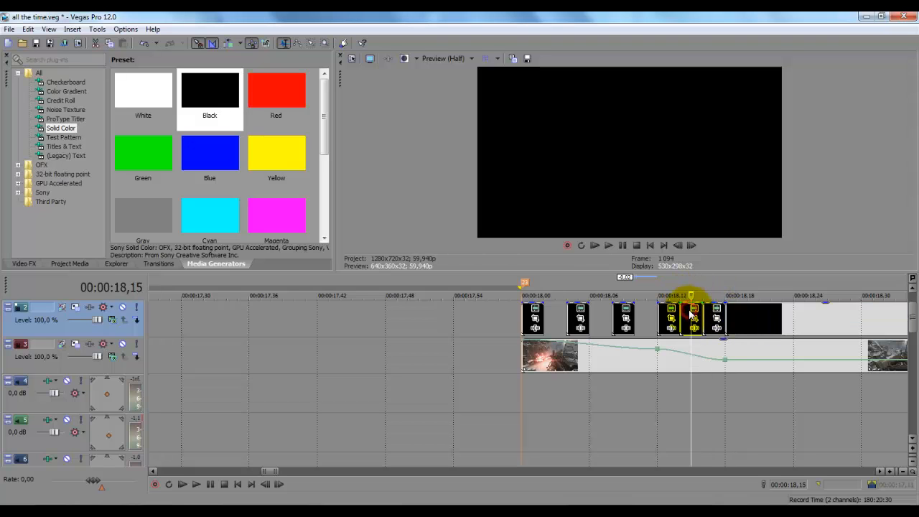
pyautogui.press('Delete')
pyautogui.click(759, 316)
pyautogui.press('Delete')
# Step: Play the section across marker 23 several times to check the black flashes against the music cuts
pyautogui.moveTo(911, 315)
pyautogui.mouseDown()
pyautogui.moveTo(908, 364)
pyautogui.moveTo(912, 308)
pyautogui.mouseUp()
pyautogui.click(408, 352)
pyautogui.press('space')
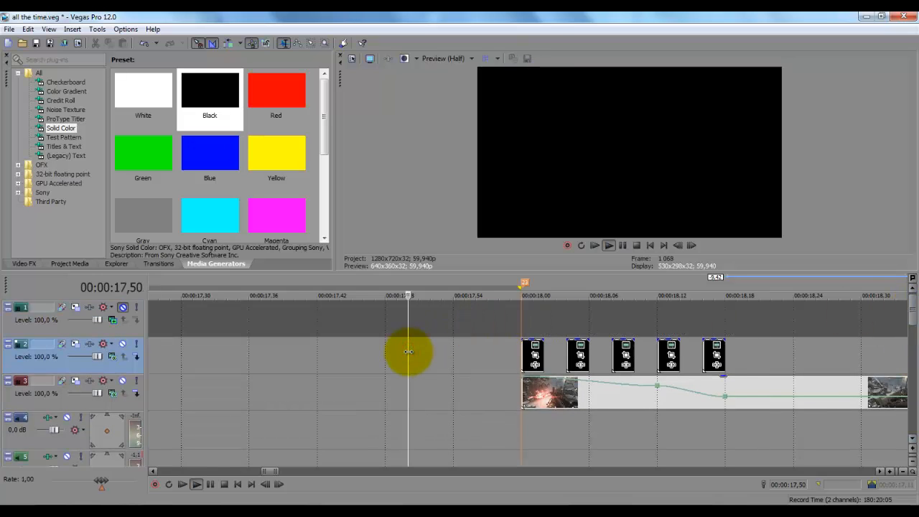
pyautogui.press('space')
pyautogui.click(282, 357)
pyautogui.press('space')
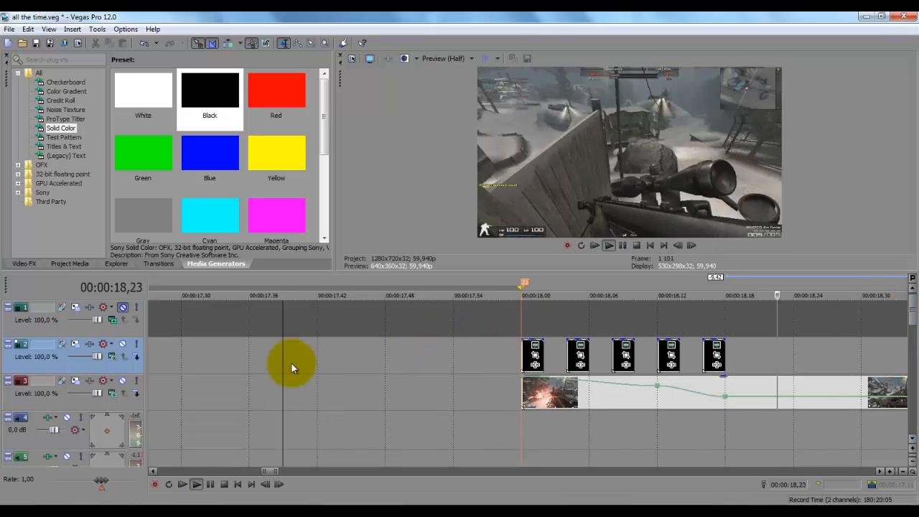
pyautogui.scroll(-2, 356, 417)
pyautogui.press('space')
pyautogui.scroll(-1, 356, 416)
pyautogui.press('space')
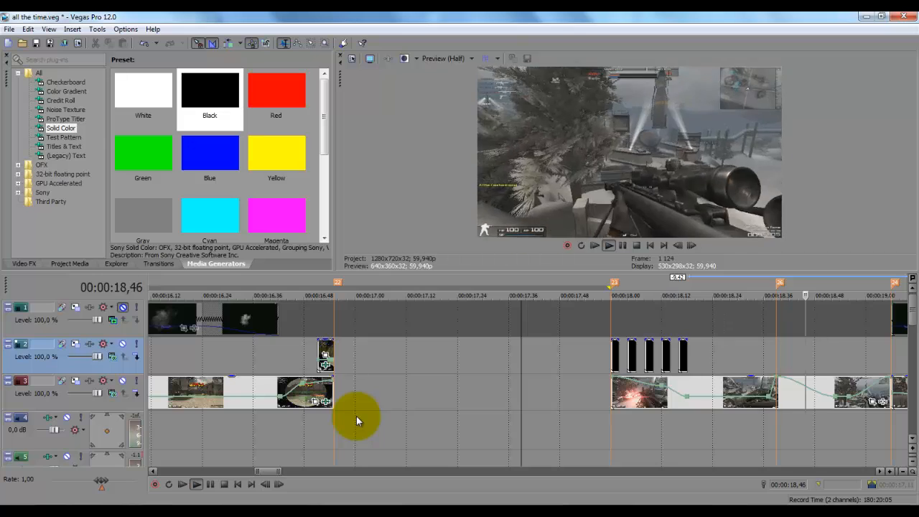
pyautogui.scroll(-1, 356, 416)
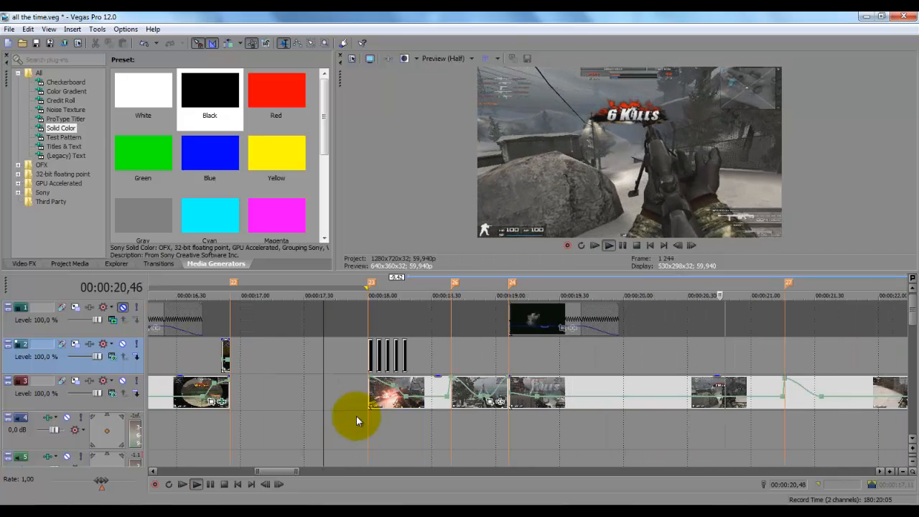
pyautogui.press('space')
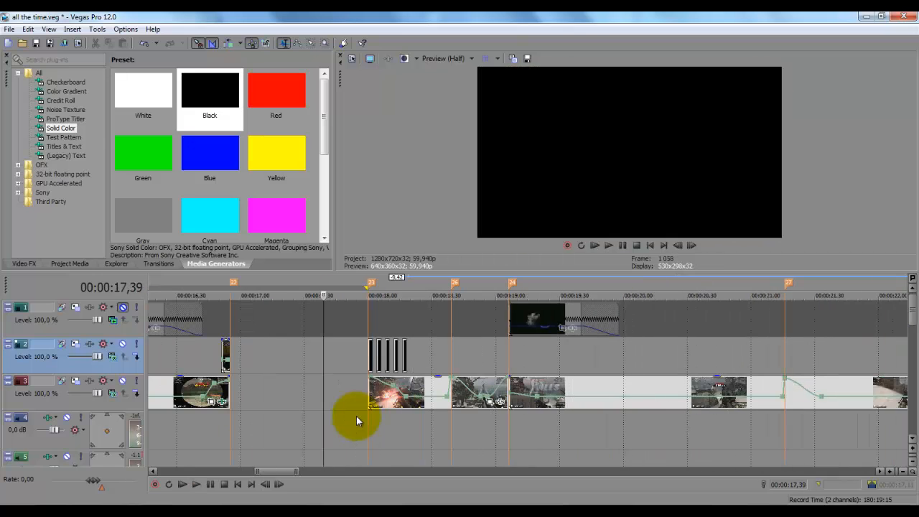
pyautogui.click(352, 362)
pyautogui.press('space')
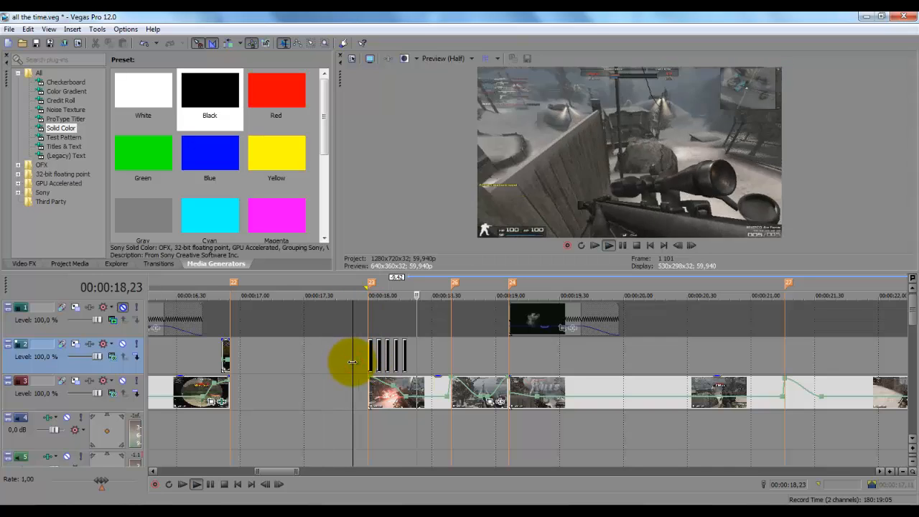
pyautogui.press('space')
pyautogui.scroll(-2, 352, 363)
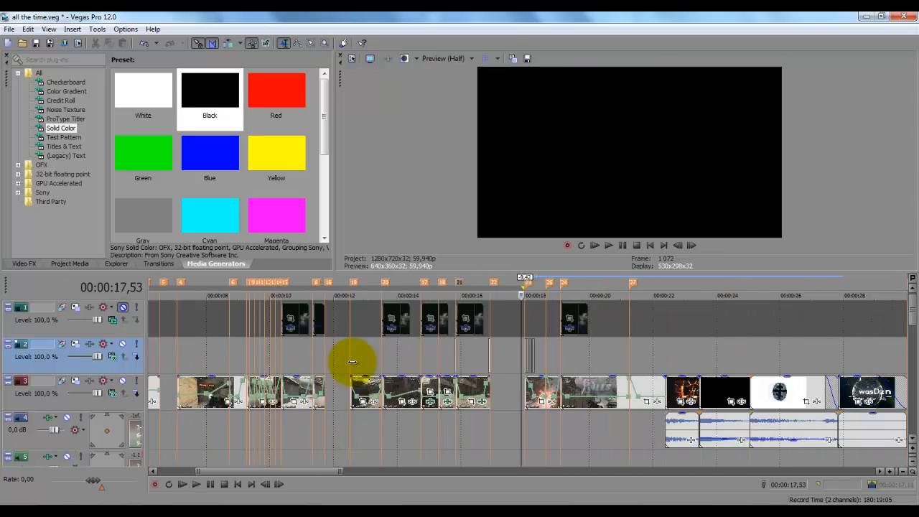
pyautogui.scroll(3, 352, 362)
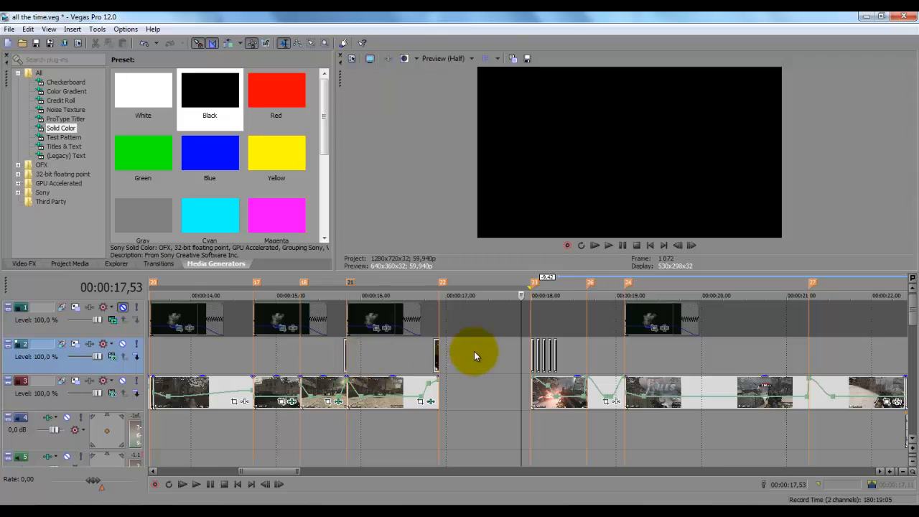
pyautogui.scroll(2, 474, 351)
pyautogui.click(475, 351)
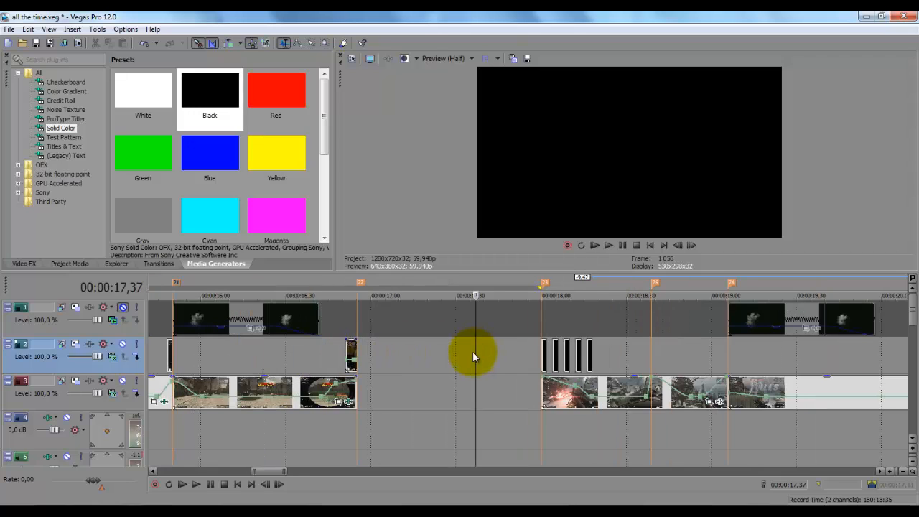
pyautogui.click(438, 375)
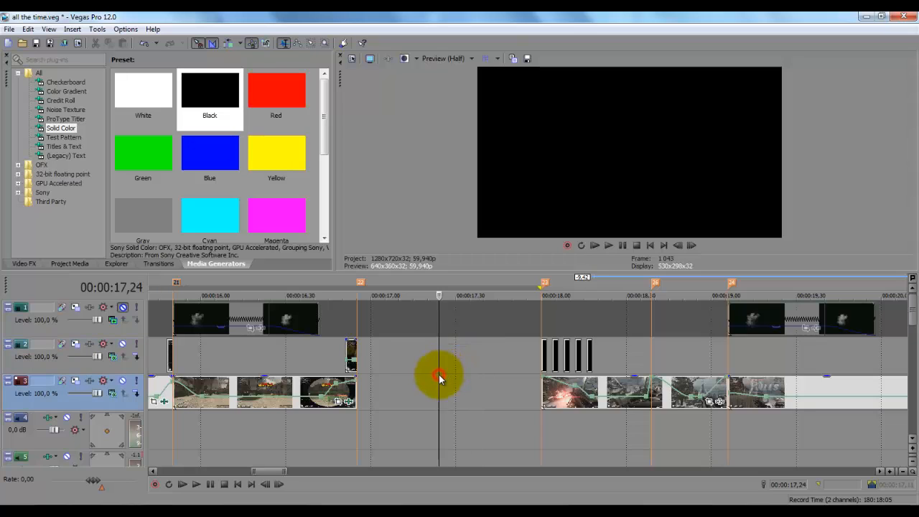
pyautogui.click(475, 361)
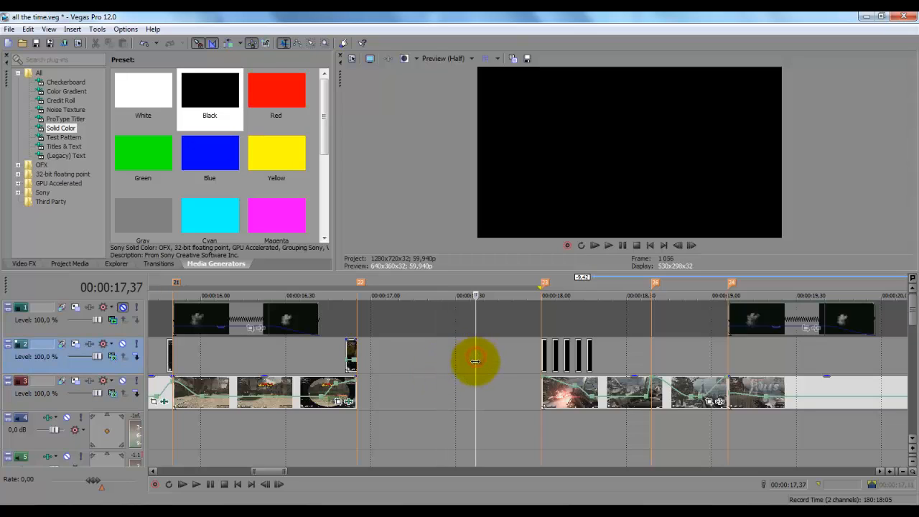
pyautogui.click(458, 396)
pyautogui.click(481, 361)
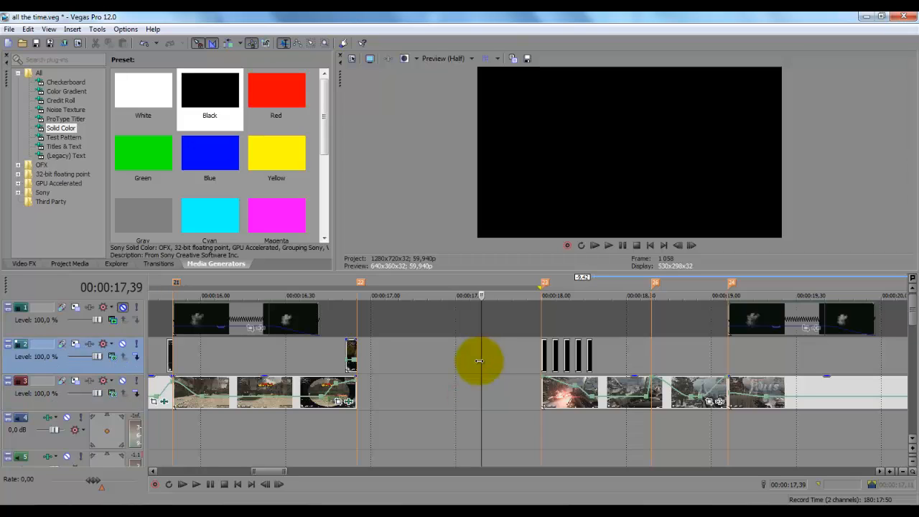
pyautogui.click(458, 408)
pyautogui.scroll(2, 459, 409)
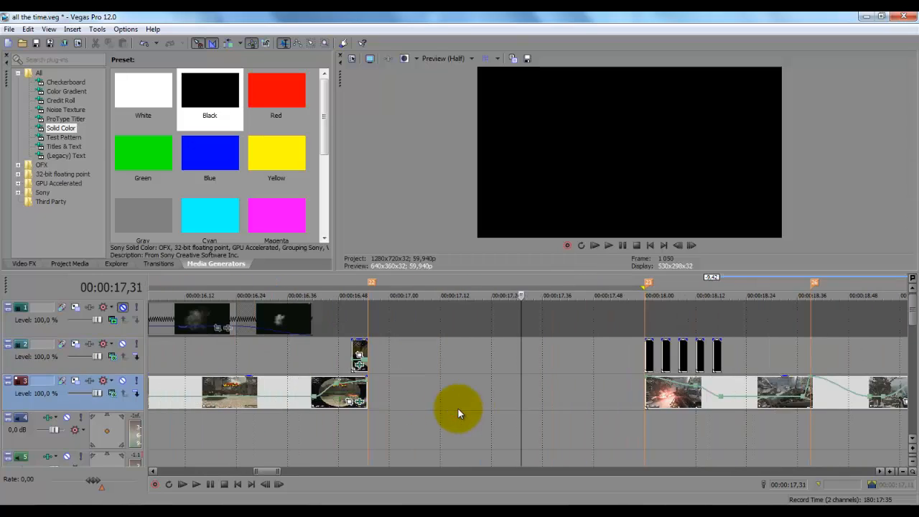
pyautogui.scroll(-4, 458, 409)
pyautogui.click(525, 361)
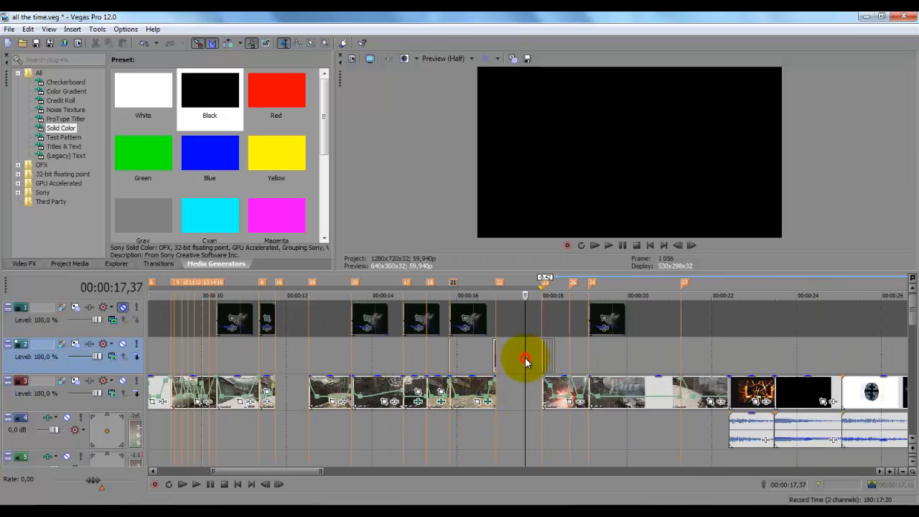
pyautogui.click(516, 381)
pyautogui.click(523, 397)
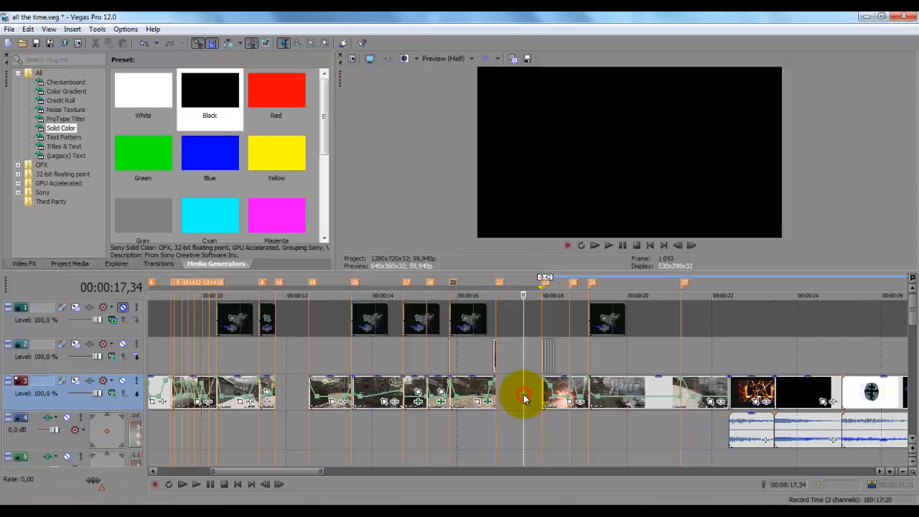
pyautogui.scroll(3, 524, 395)
pyautogui.click(516, 376)
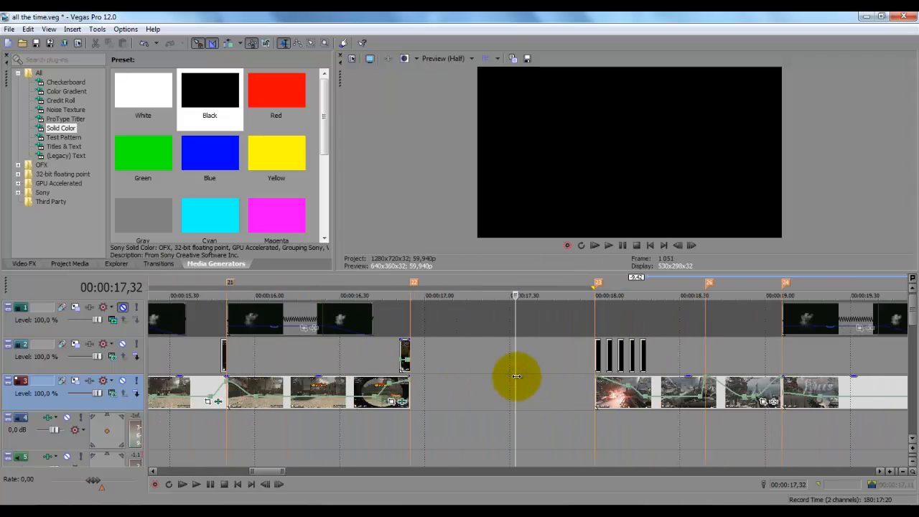
pyautogui.click(502, 386)
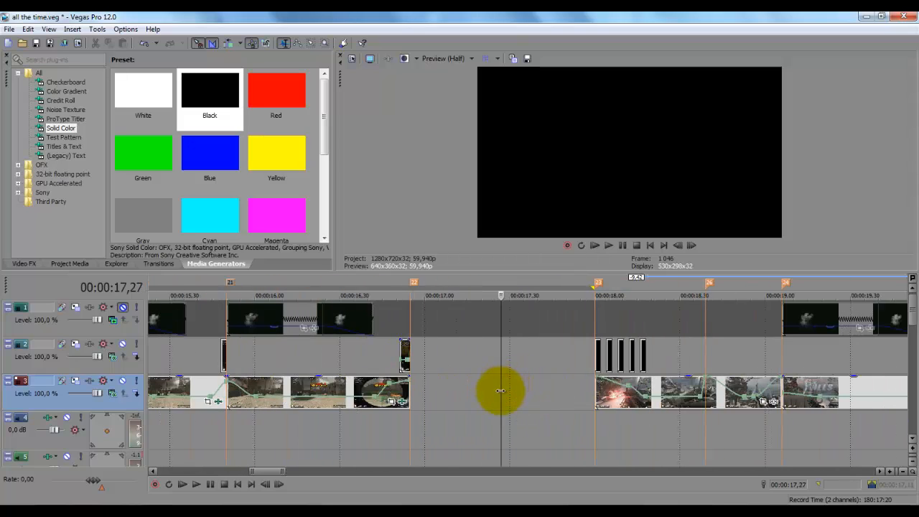
pyautogui.scroll(-4, 501, 390)
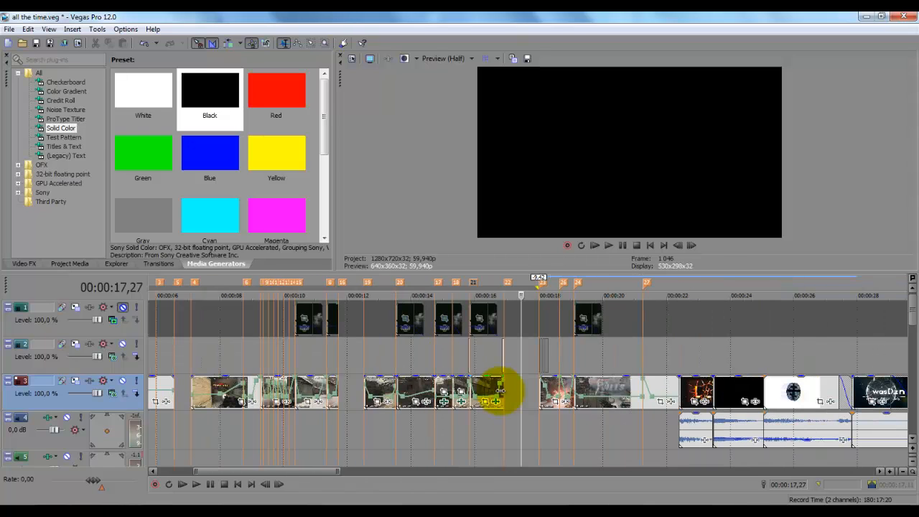
pyautogui.click(562, 379)
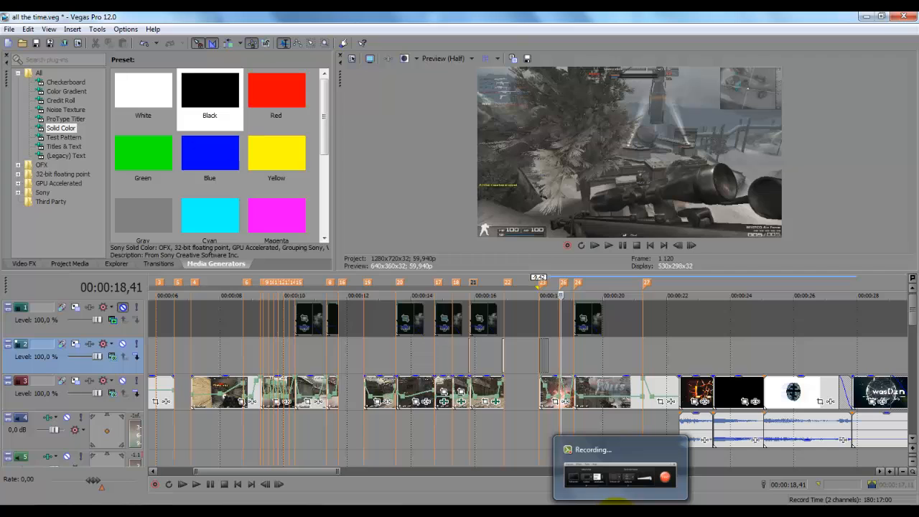
pyautogui.click(616, 510)
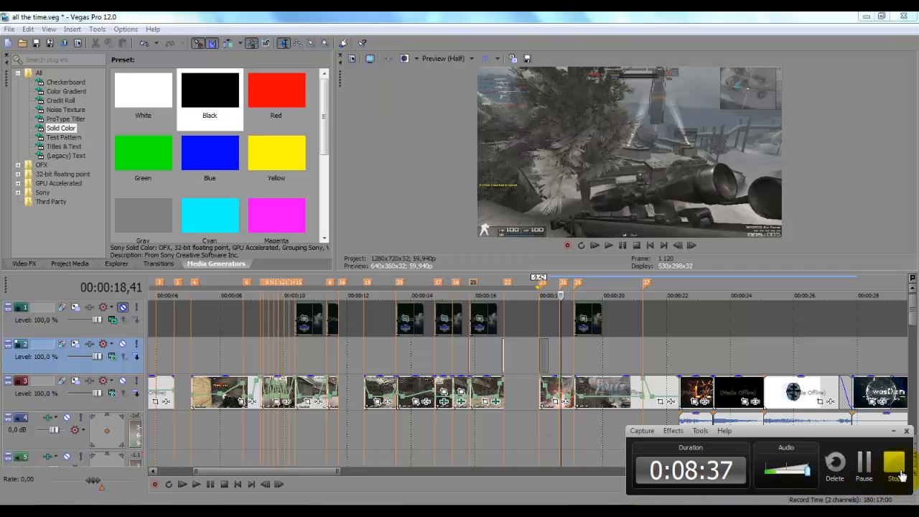